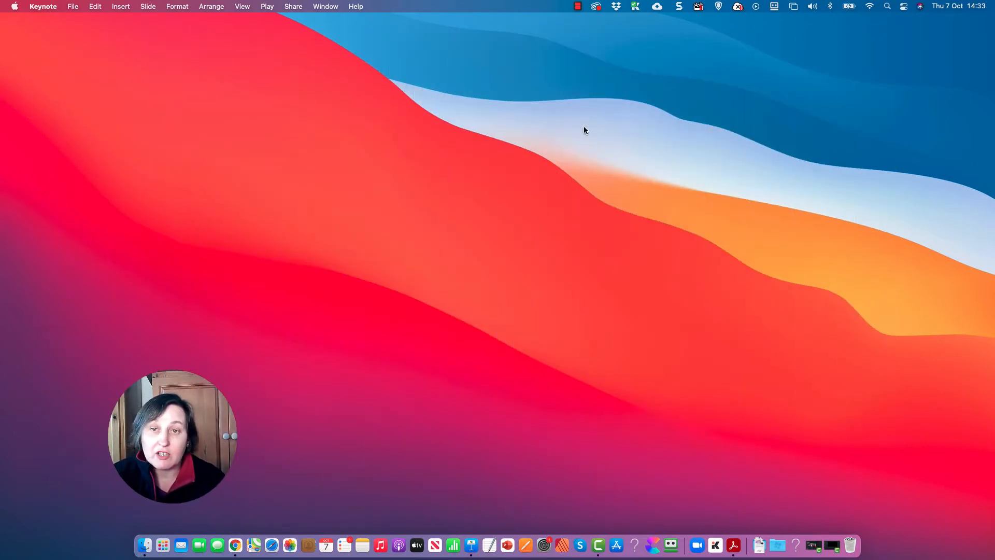
Step: Create a new presentation with the Basic White theme and delete all the placeholder text boxes from its first slide
click(74, 8)
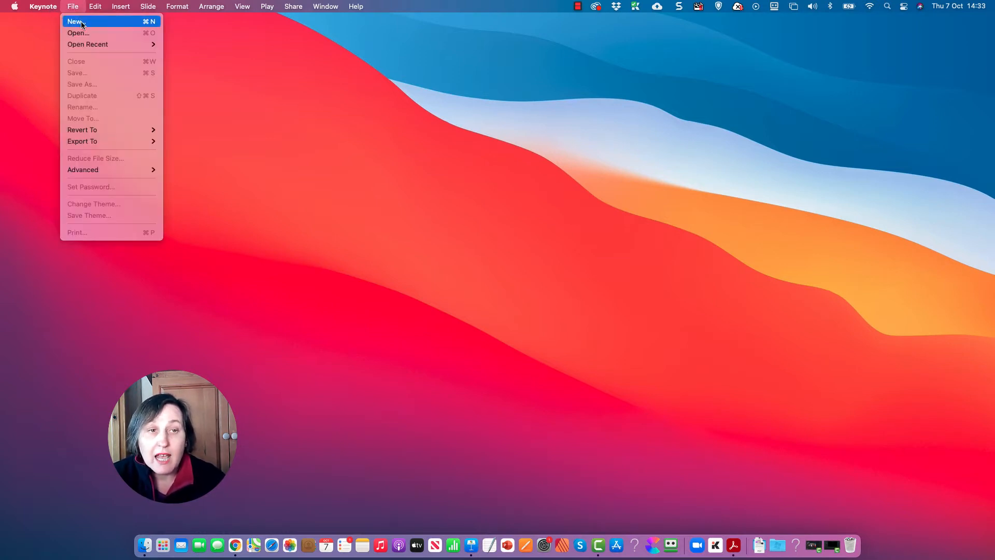
click(82, 23)
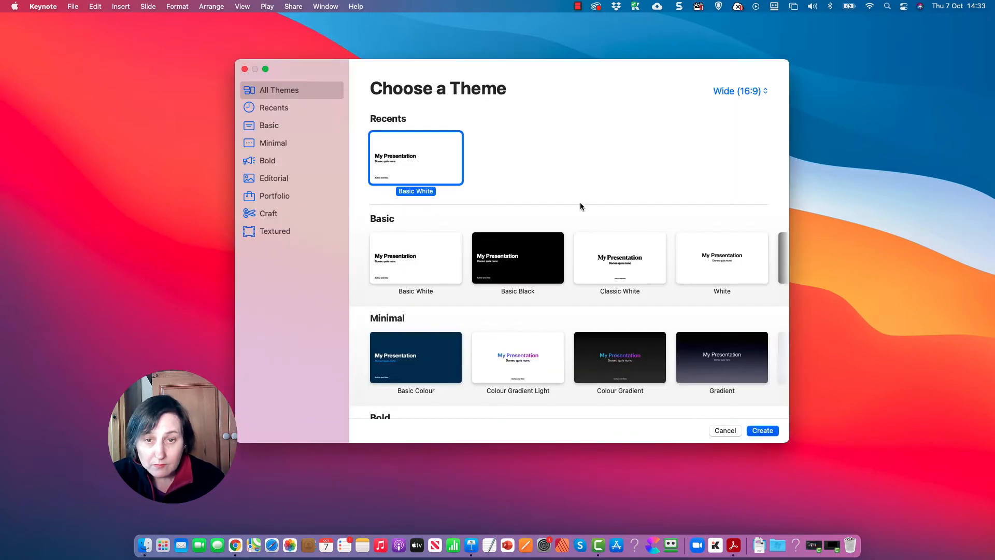
click(767, 433)
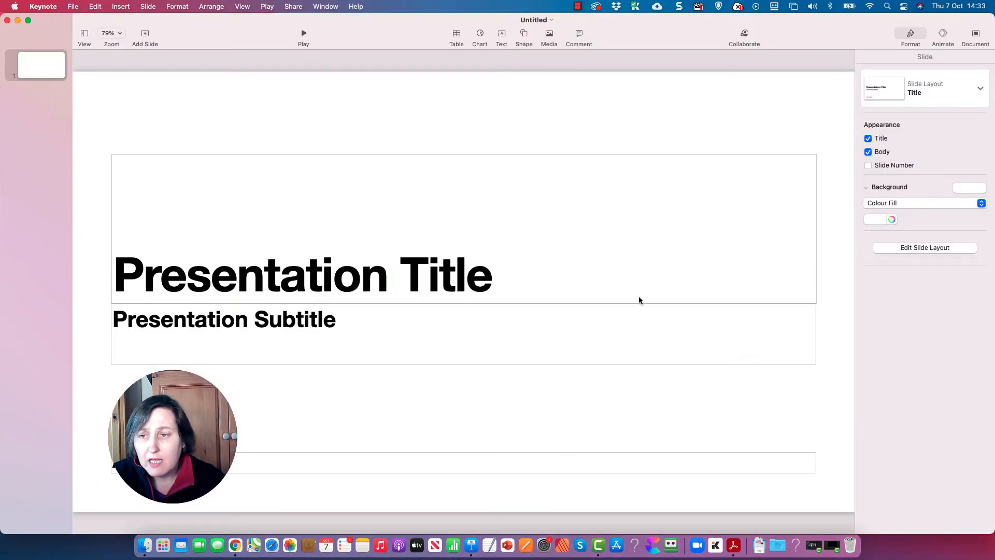
drag(96, 140, 827, 477)
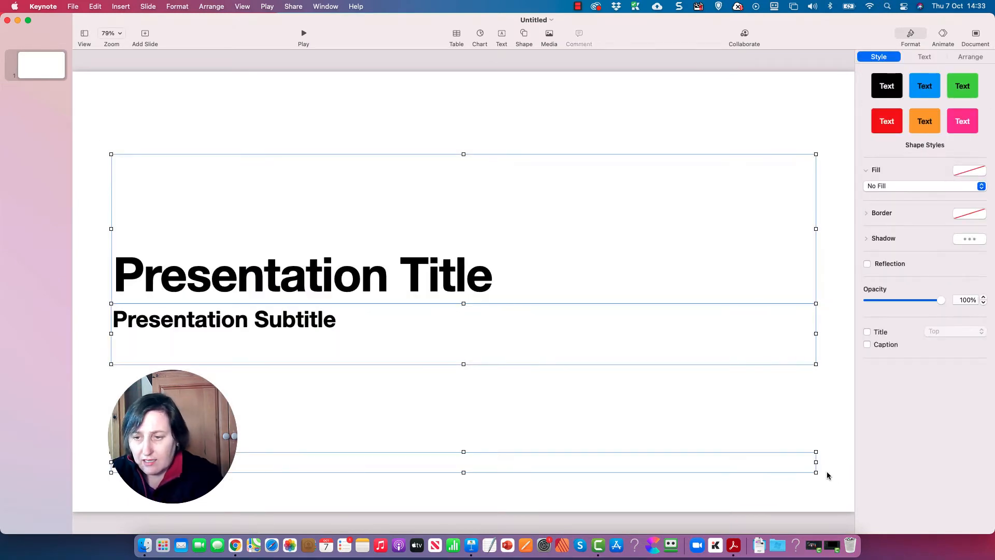
key(BackSpace)
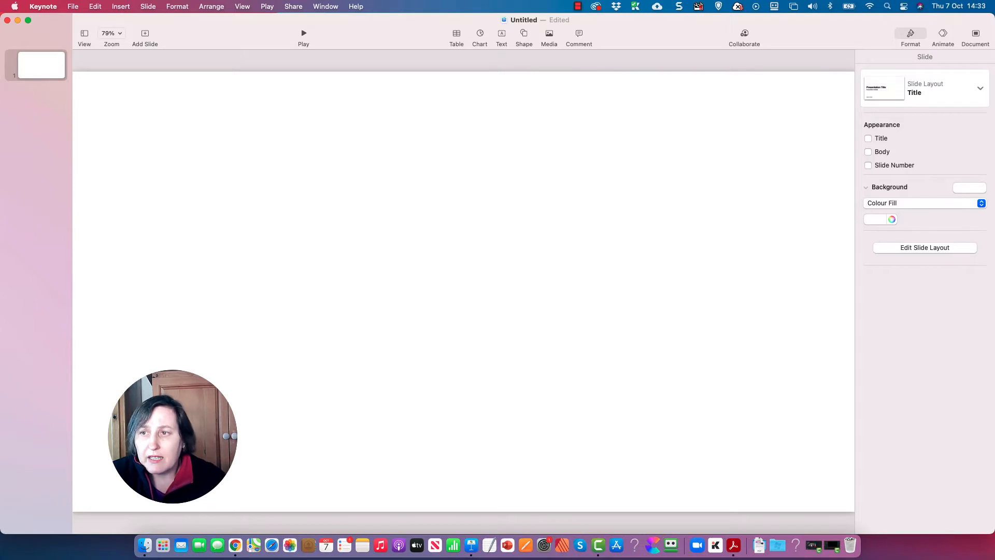
Step: Set a custom slide size of 441 pts wide by 666 pts high for the document
click(977, 37)
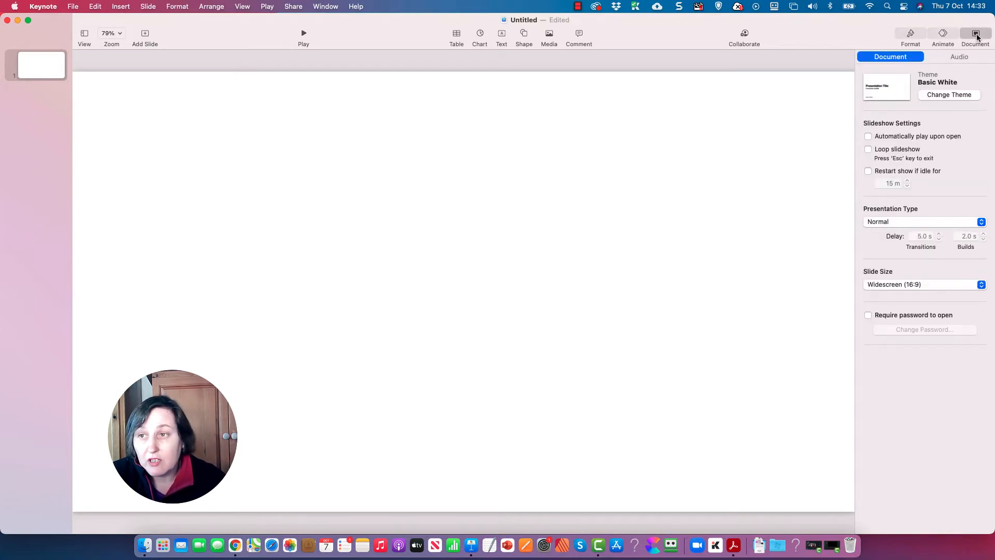
click(979, 285)
click(942, 303)
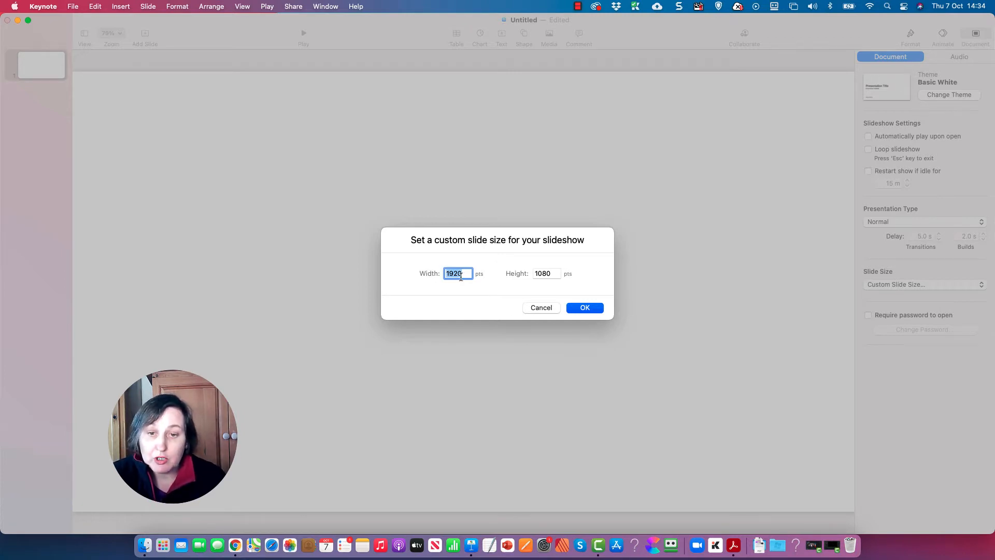
text(4)
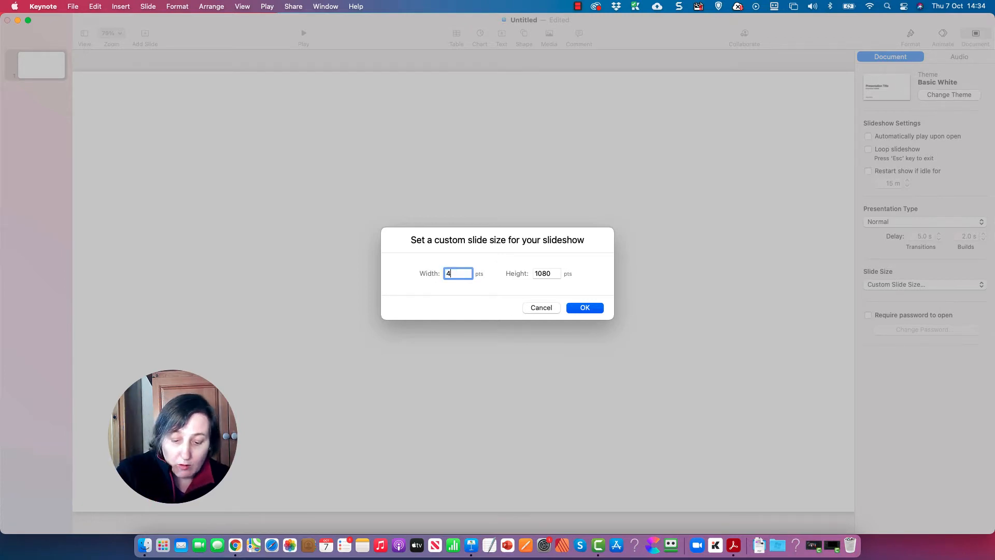
text(41)
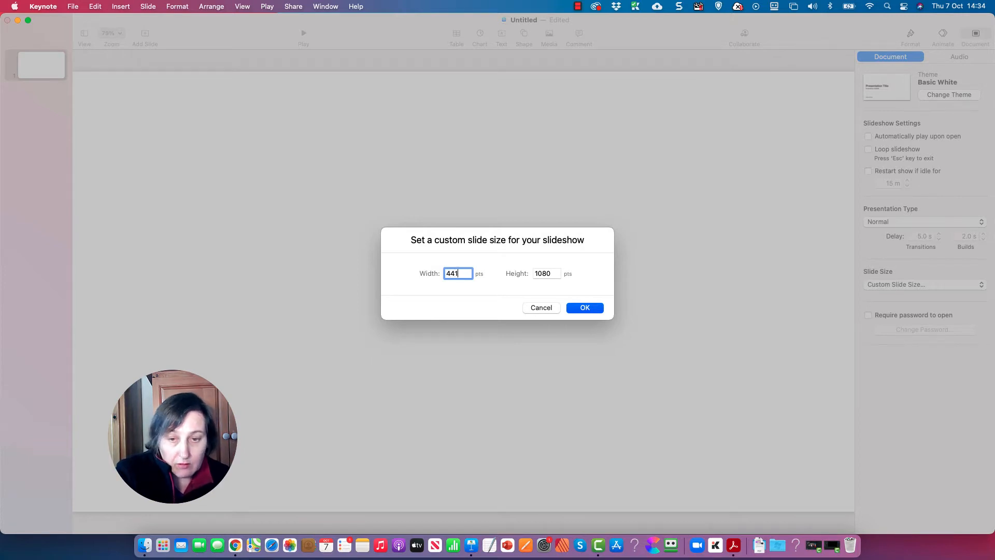
key(Tab)
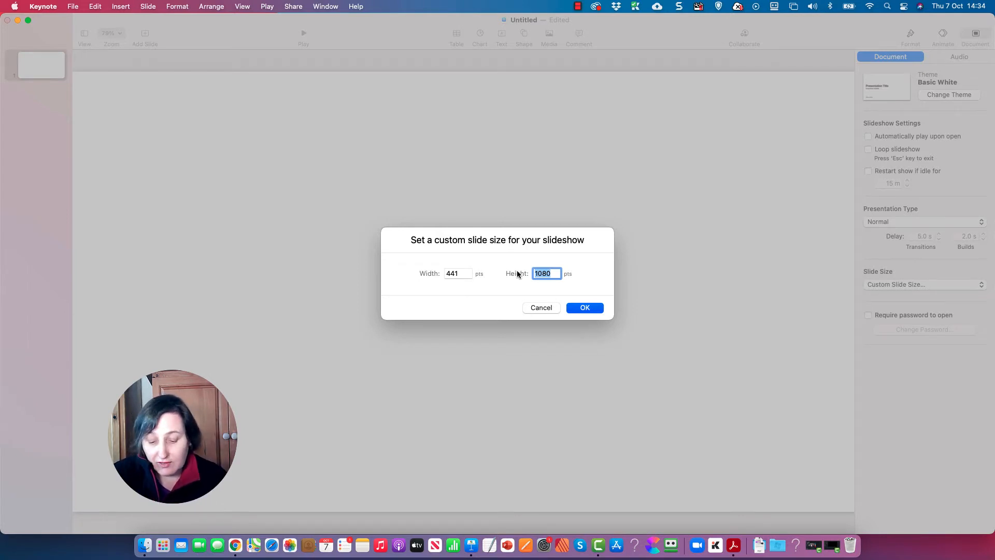
text(666)
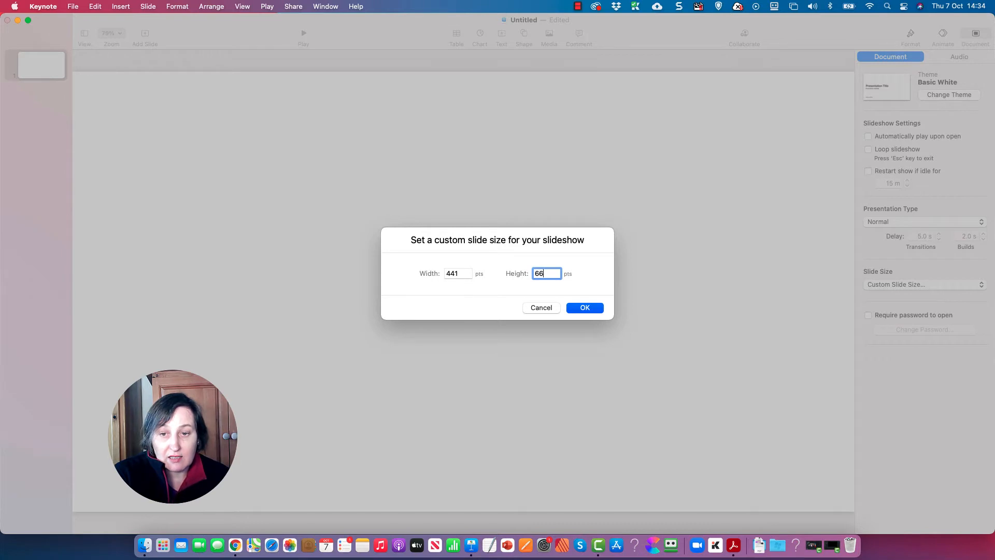
click(596, 308)
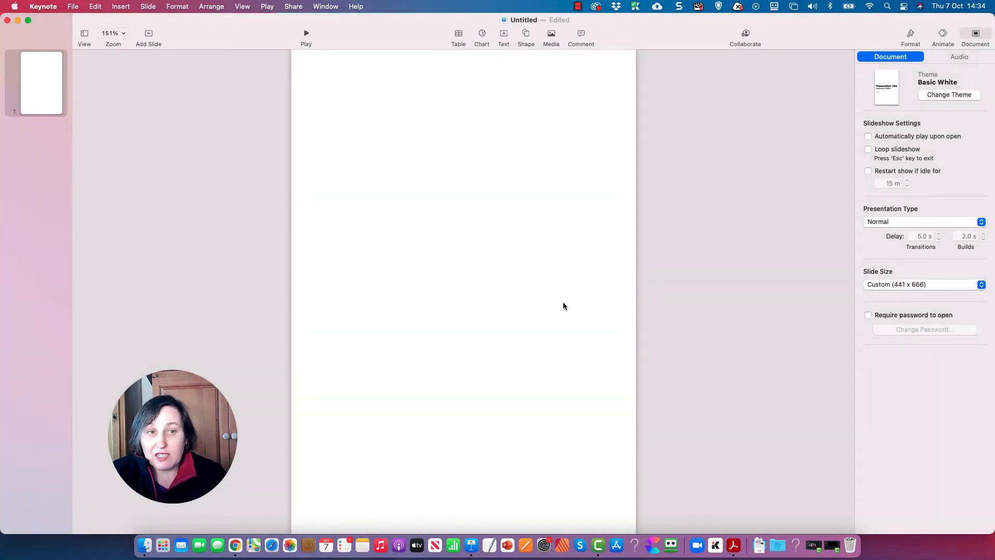
Step: Display the rulers around the slide
click(124, 35)
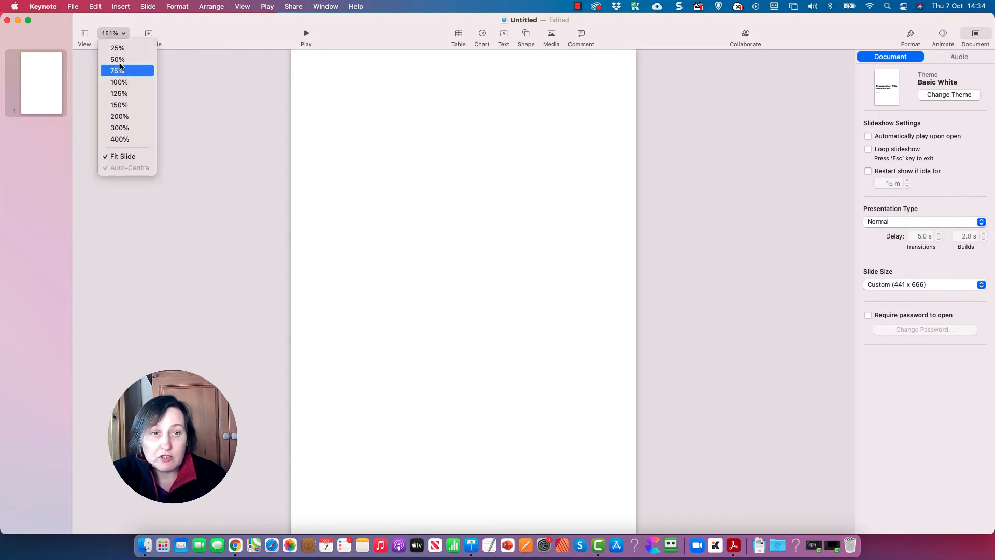
click(125, 94)
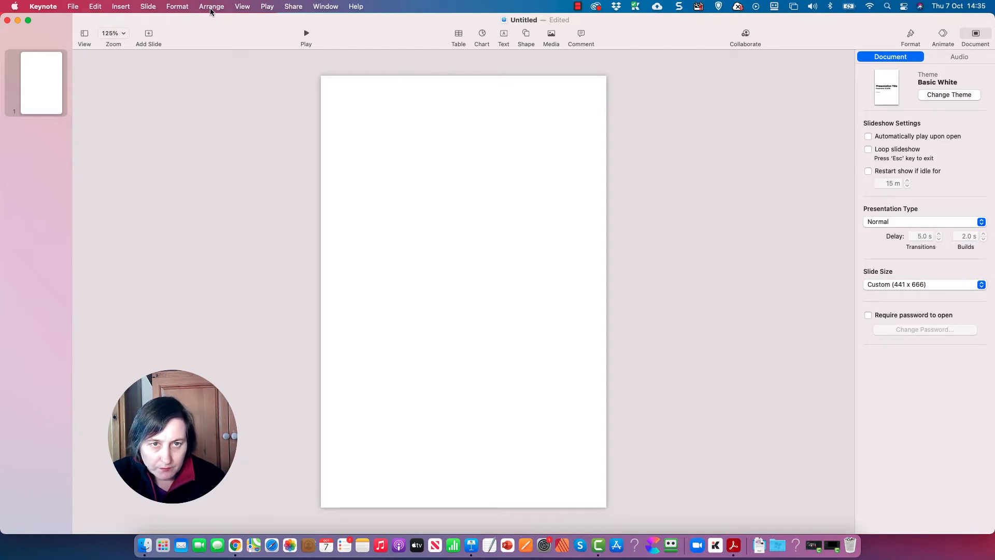
click(243, 7)
mouse_move(211, 6)
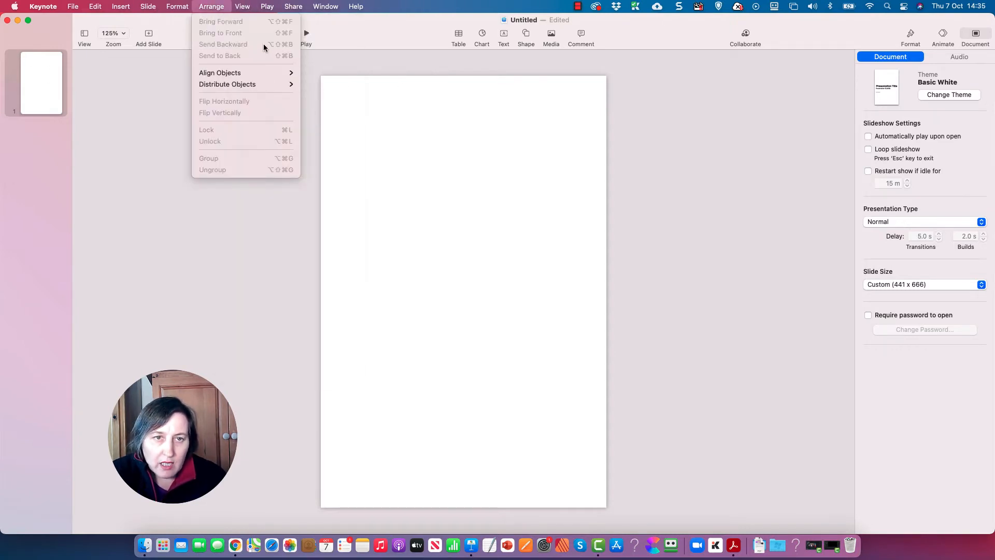
mouse_move(242, 7)
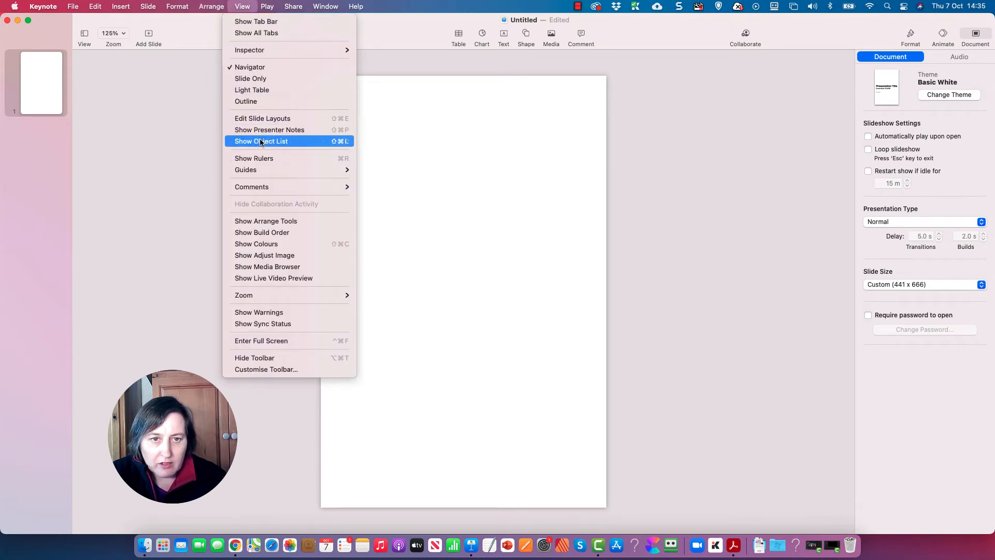
click(266, 158)
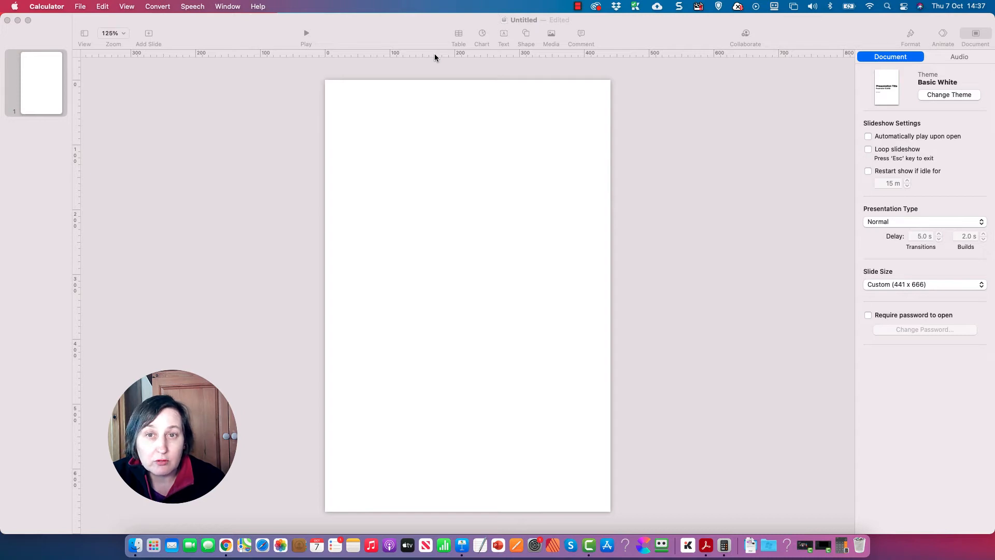
Step: Switch to Calculator to compute 0.25 × 72, and add a horizontal guide in Keynote about 18 pts below the slide's upper edge
click(843, 547)
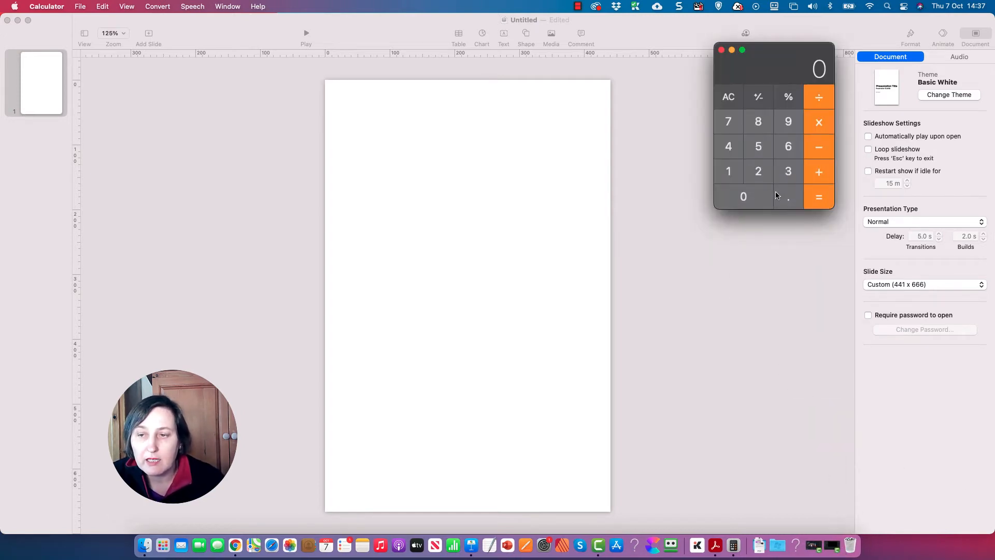
click(784, 198)
click(754, 171)
click(758, 147)
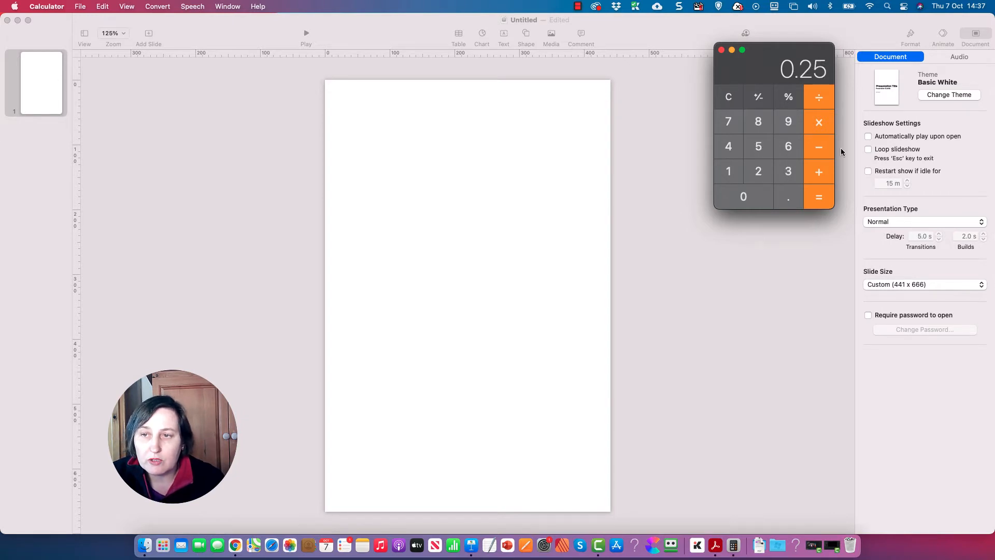
click(731, 122)
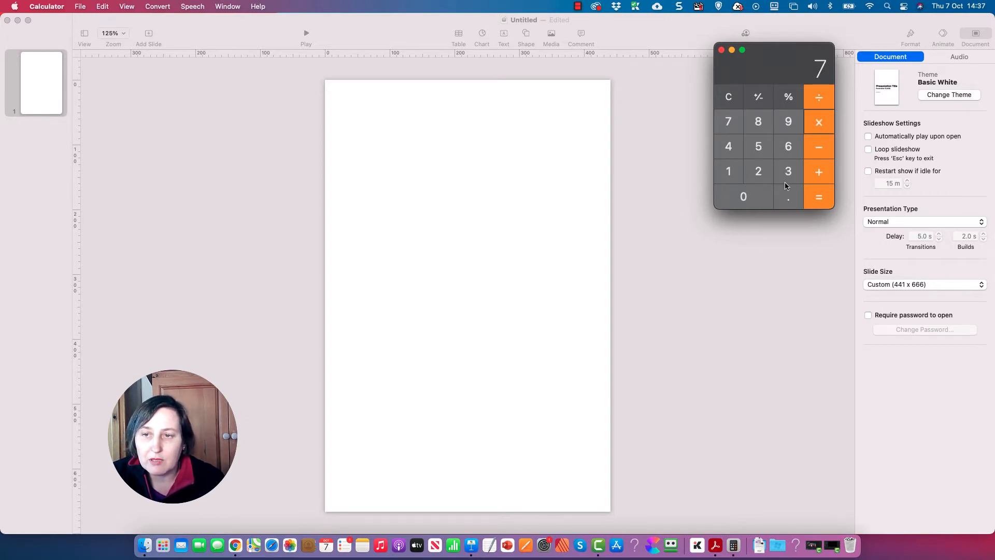
click(759, 173)
click(822, 202)
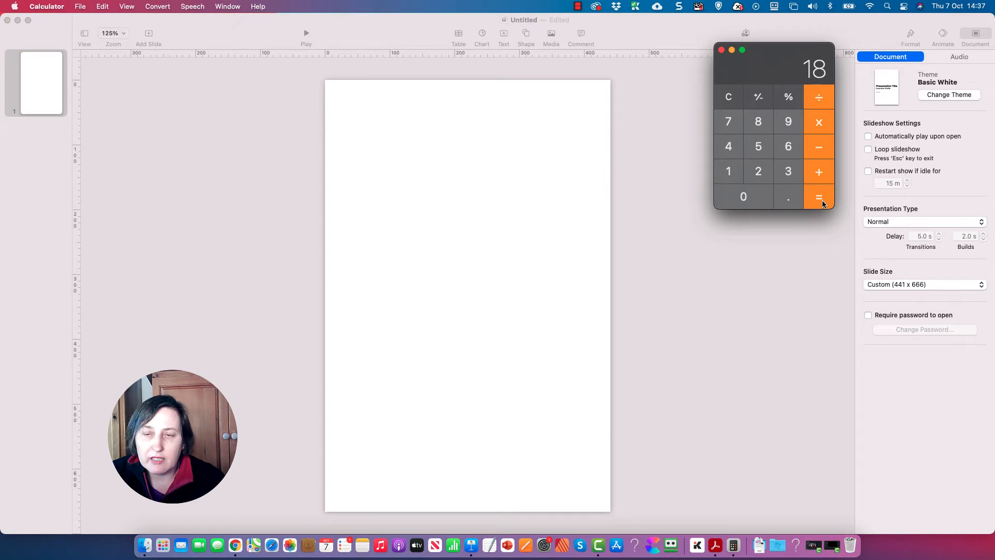
click(361, 54)
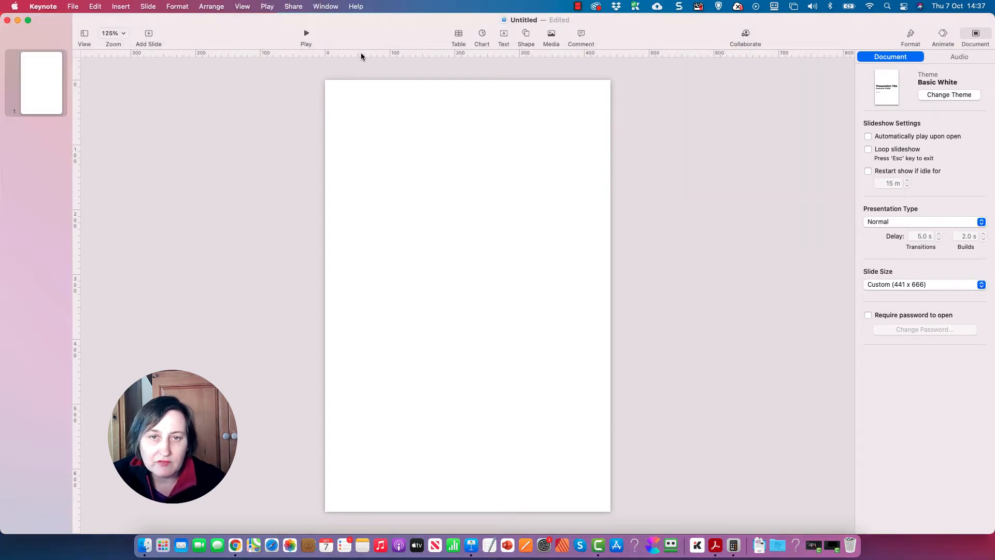
drag(235, 56, 246, 93)
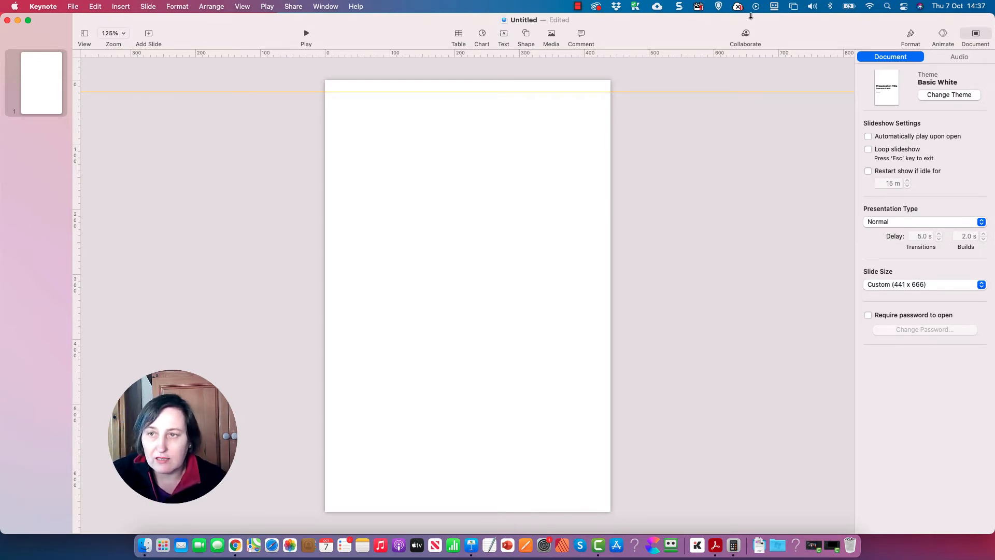
click(733, 544)
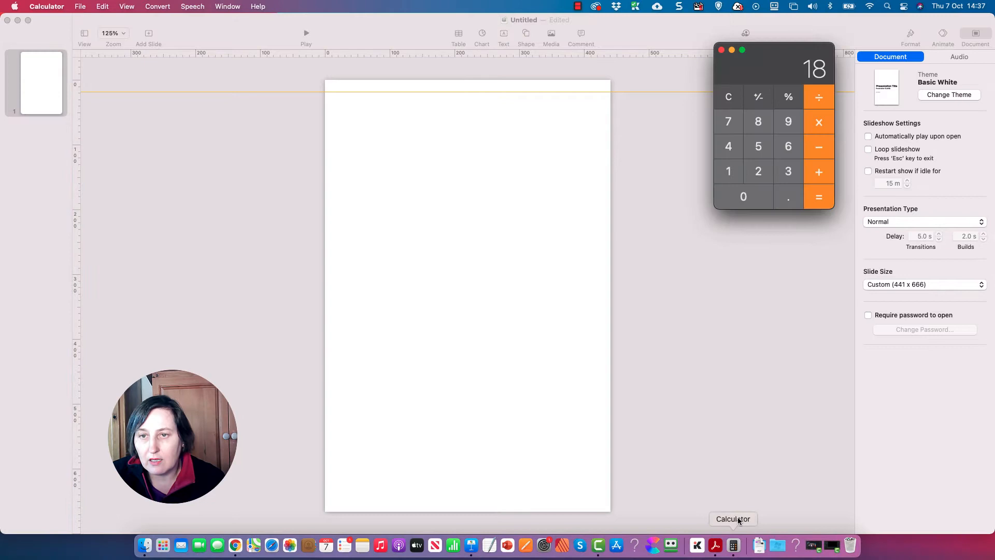
click(726, 101)
click(789, 151)
click(789, 151)
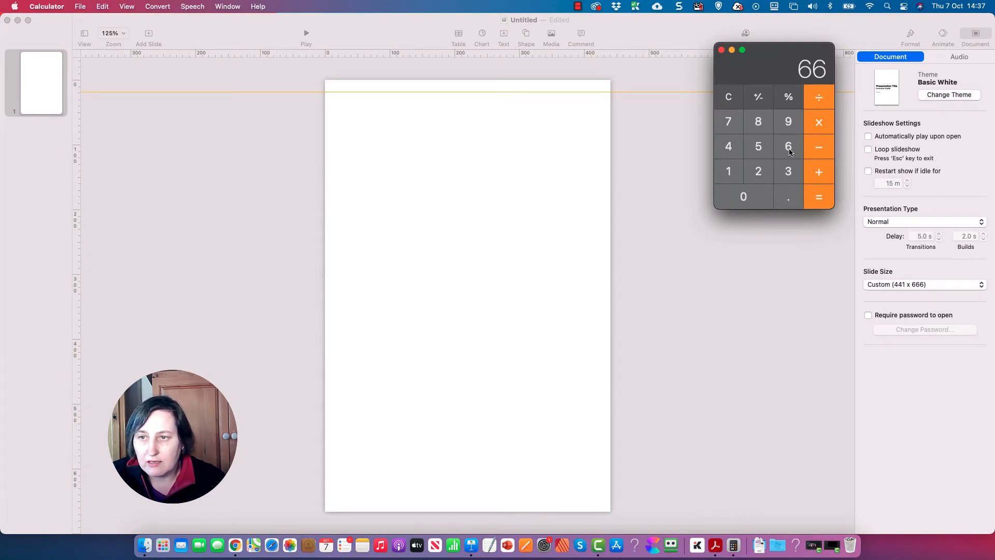
click(789, 151)
click(789, 197)
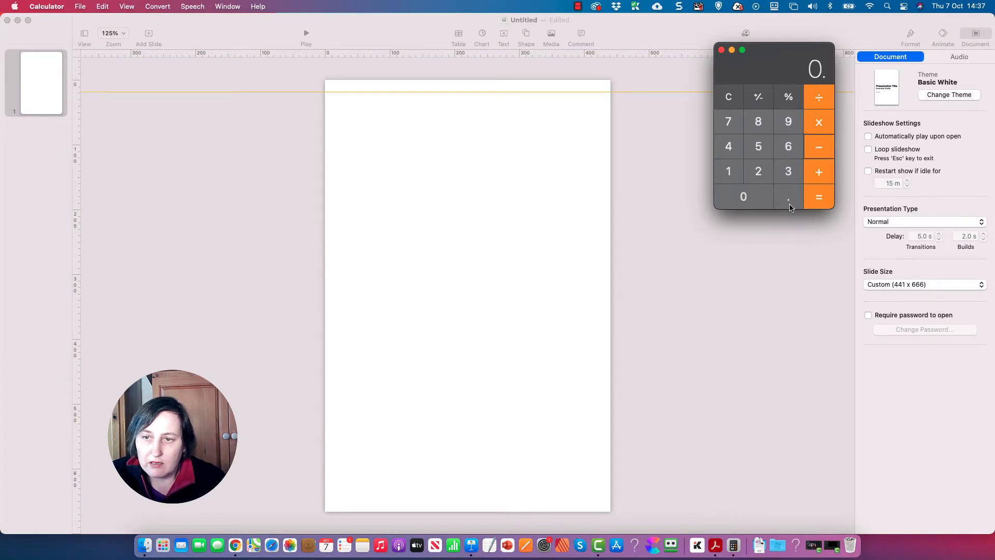
click(758, 171)
click(758, 147)
click(819, 197)
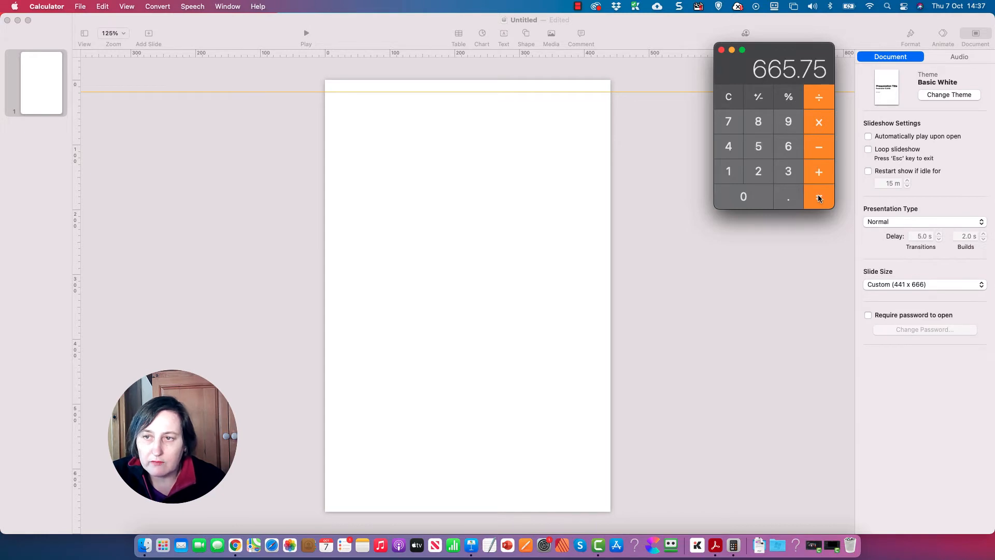
click(729, 98)
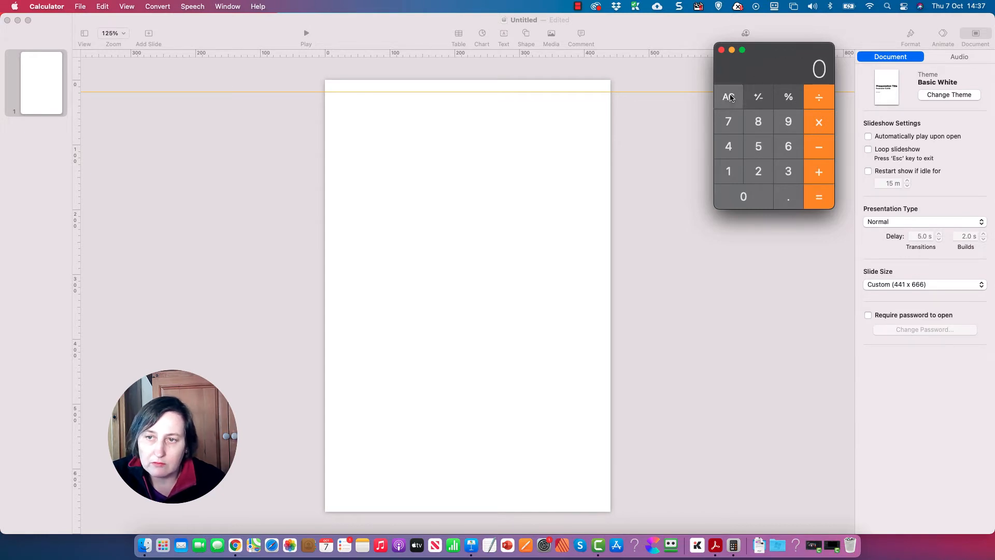
click(758, 172)
click(758, 146)
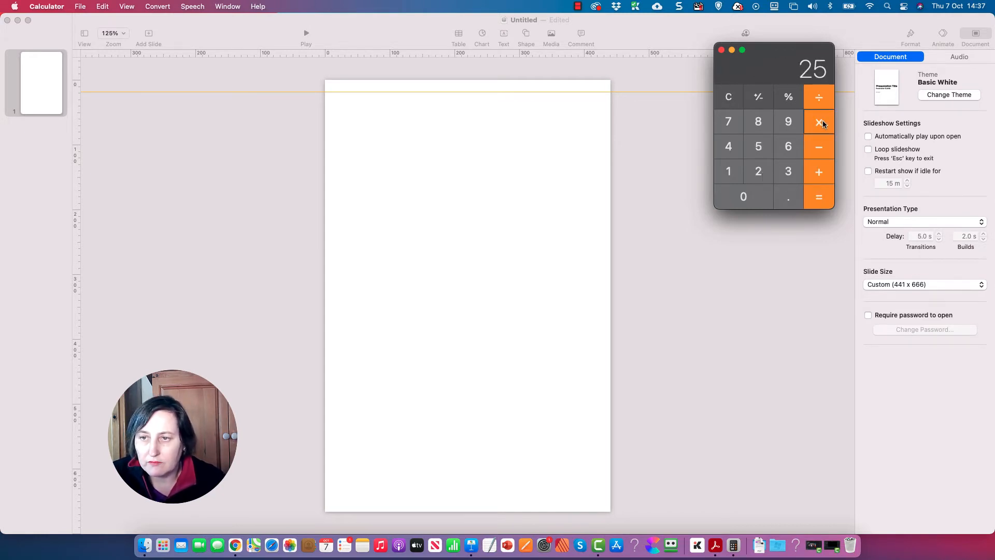
click(728, 97)
Step: Compute 666 − 18 in Calculator and add a second horizontal guide in Keynote at about 648 pts, near the slide's lower edge
click(793, 154)
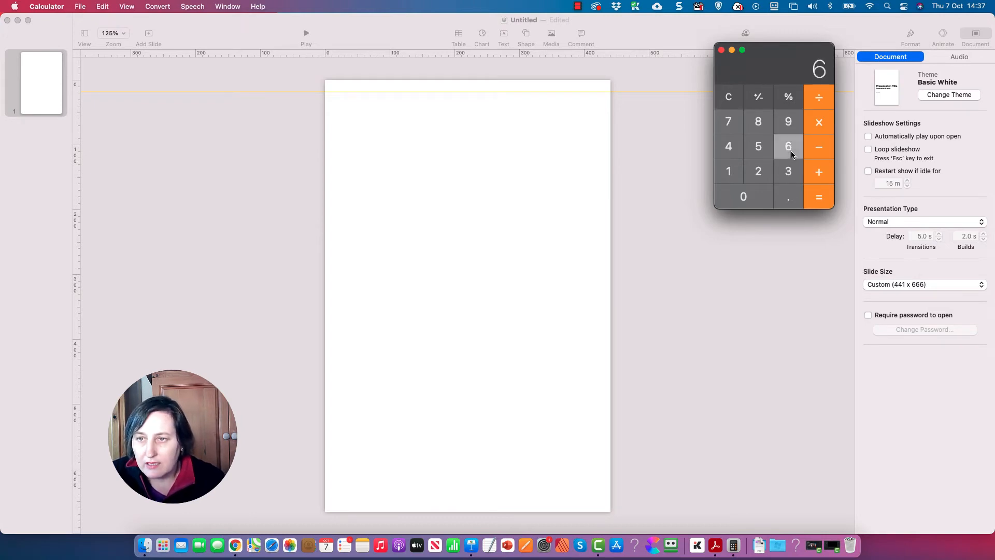
click(793, 154)
click(793, 155)
click(820, 149)
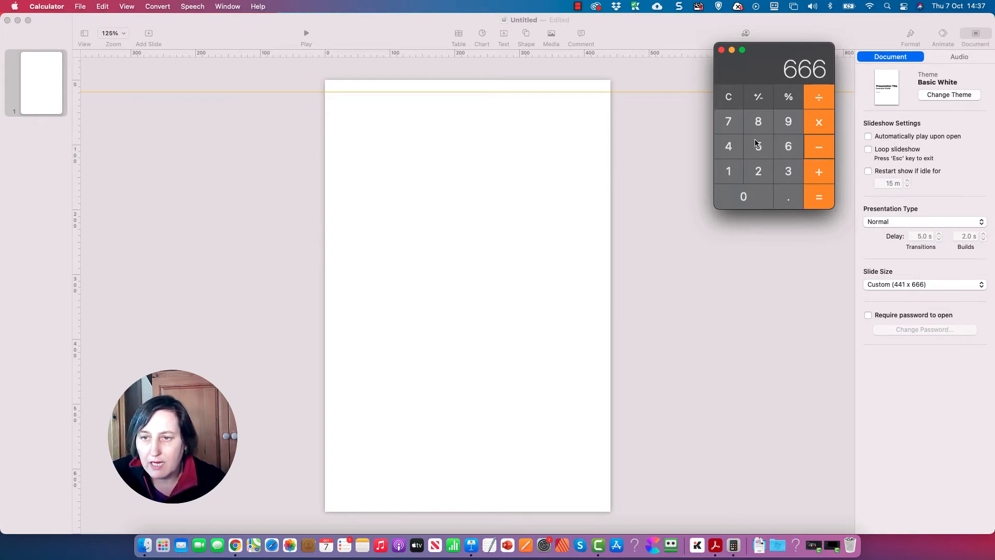
click(735, 173)
click(758, 122)
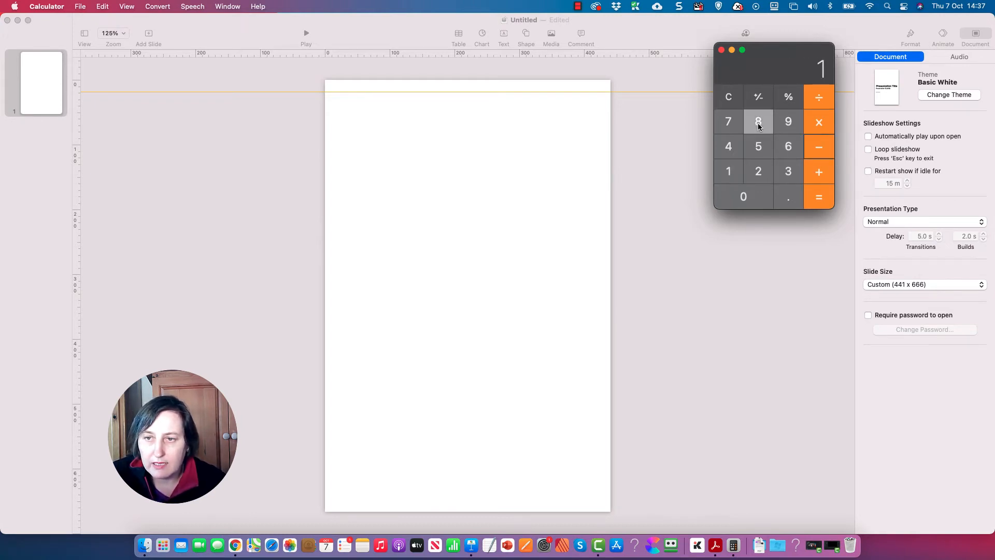
click(820, 198)
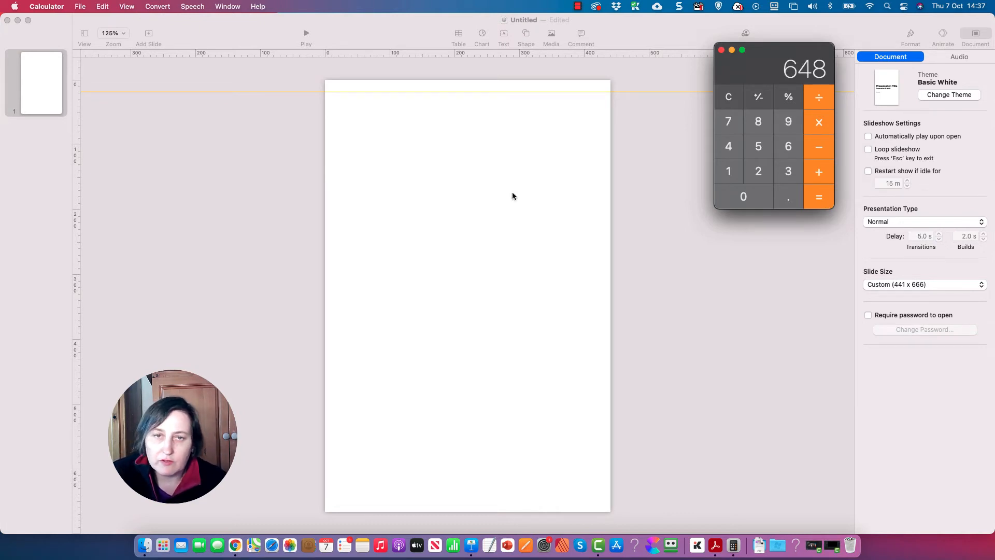
click(375, 54)
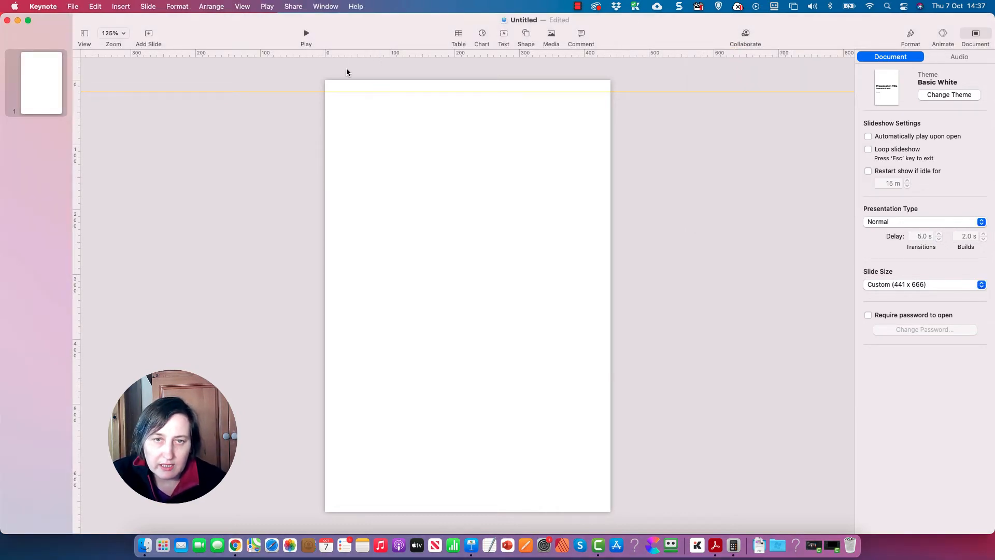
drag(338, 57, 345, 501)
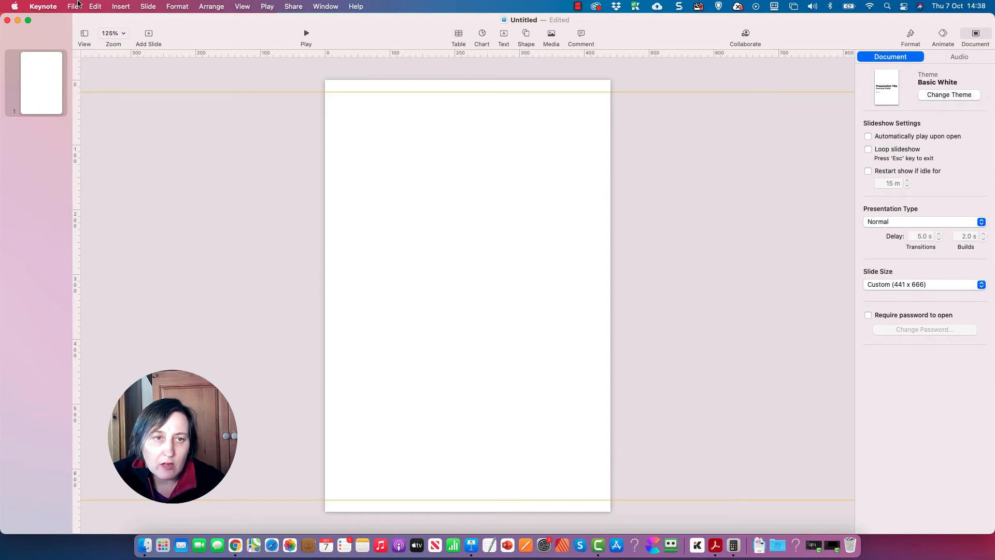
Step: Insert a plain table on the slide and reduce it to a single column
click(122, 7)
mouse_move(163, 47)
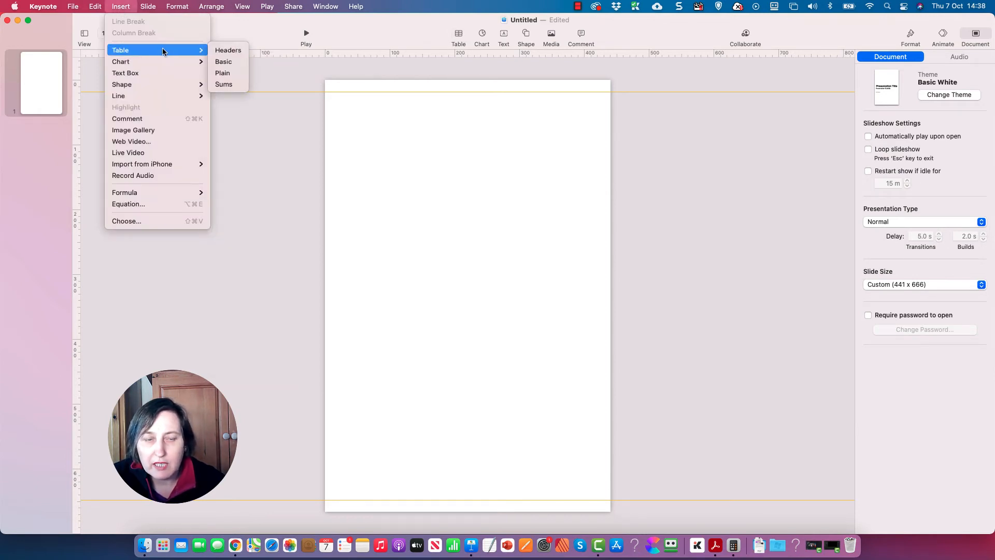
click(229, 73)
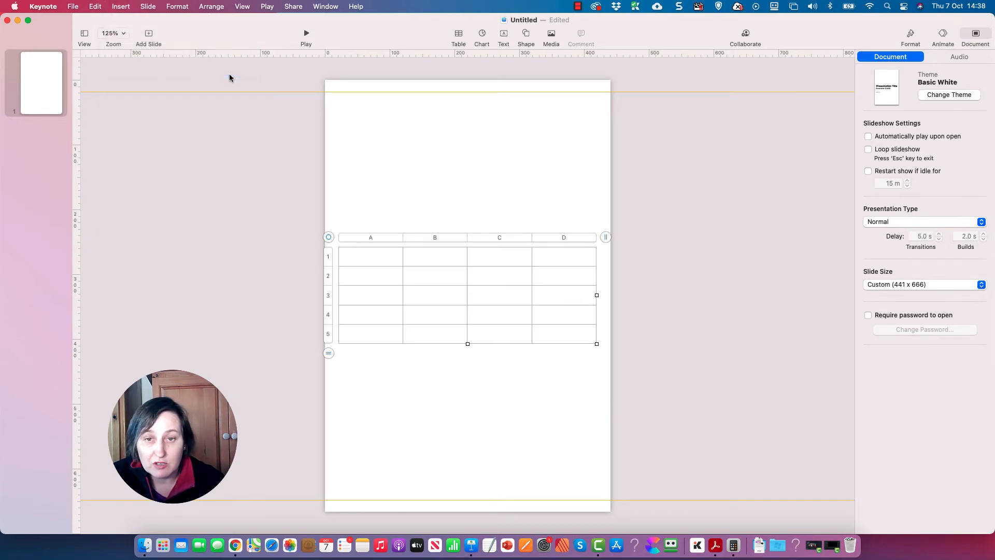
click(606, 237)
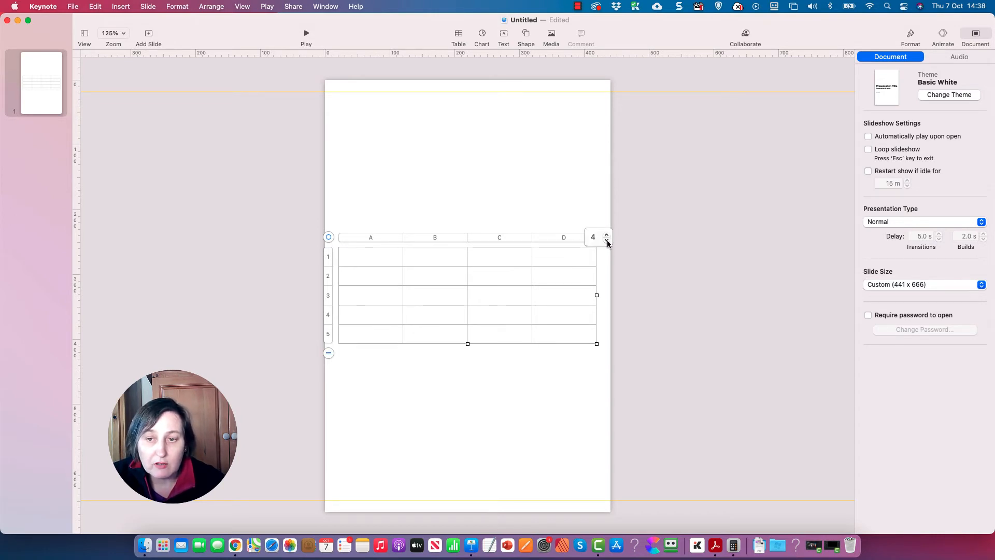
click(607, 241)
click(606, 240)
click(608, 240)
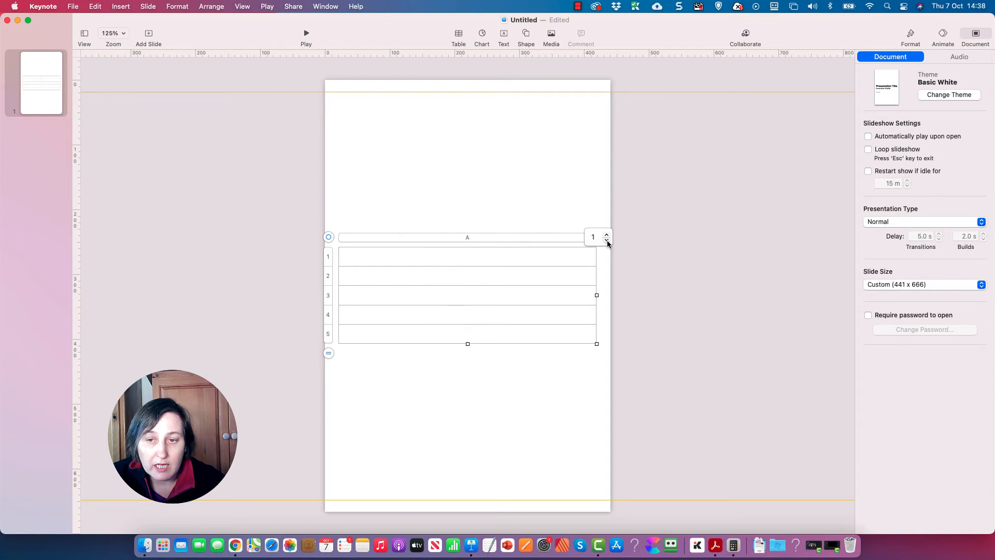
Step: Select all five rows of the table and set their outer border to No Border
click(375, 257)
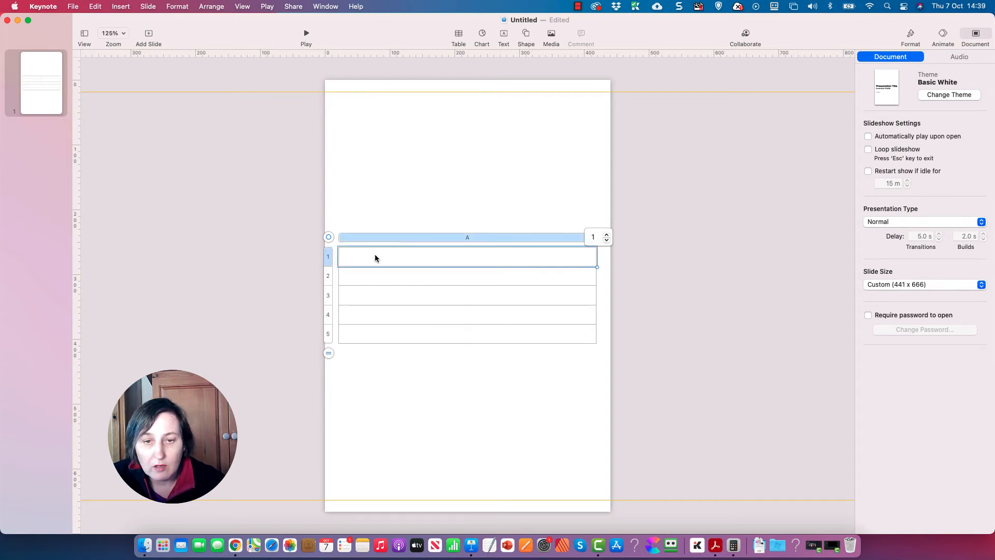
shift+click(441, 340)
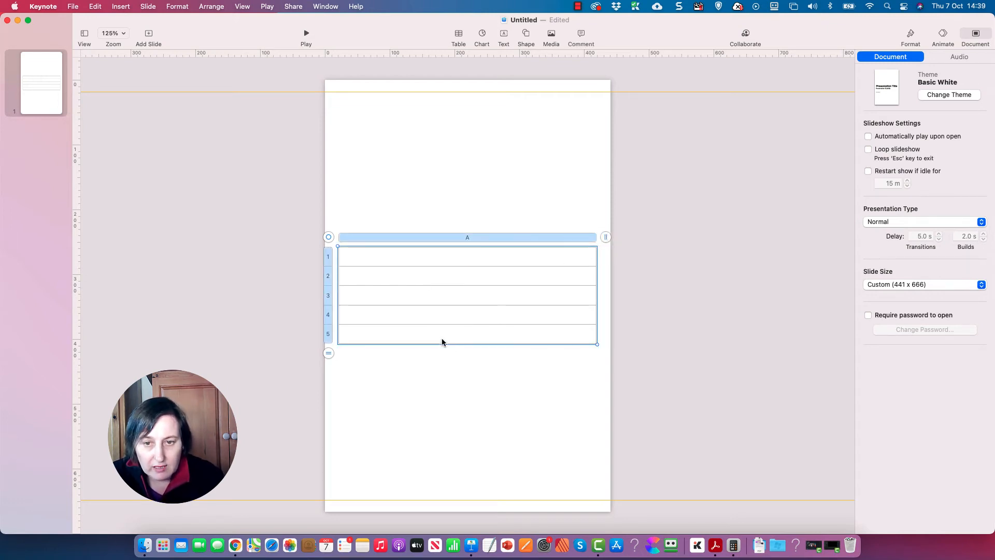
click(910, 34)
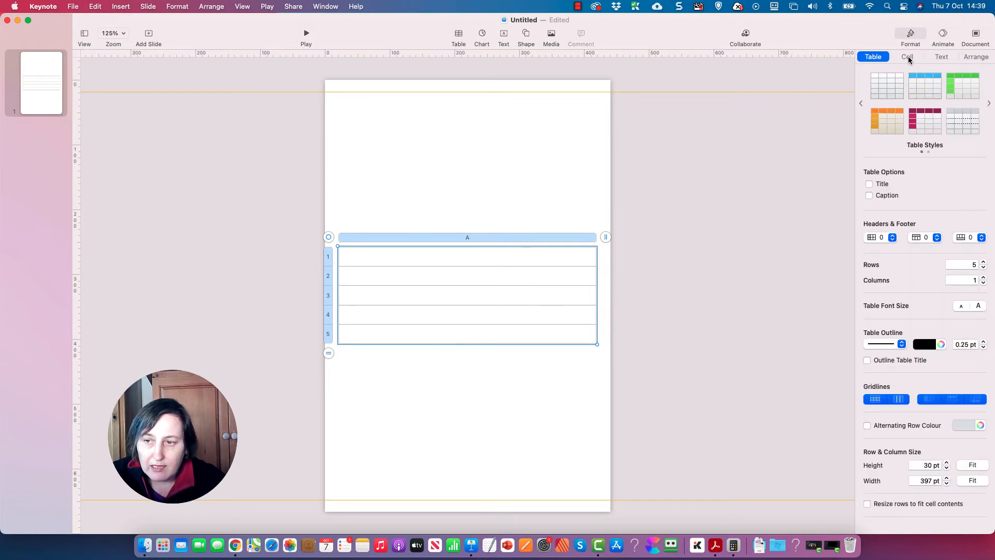
click(908, 58)
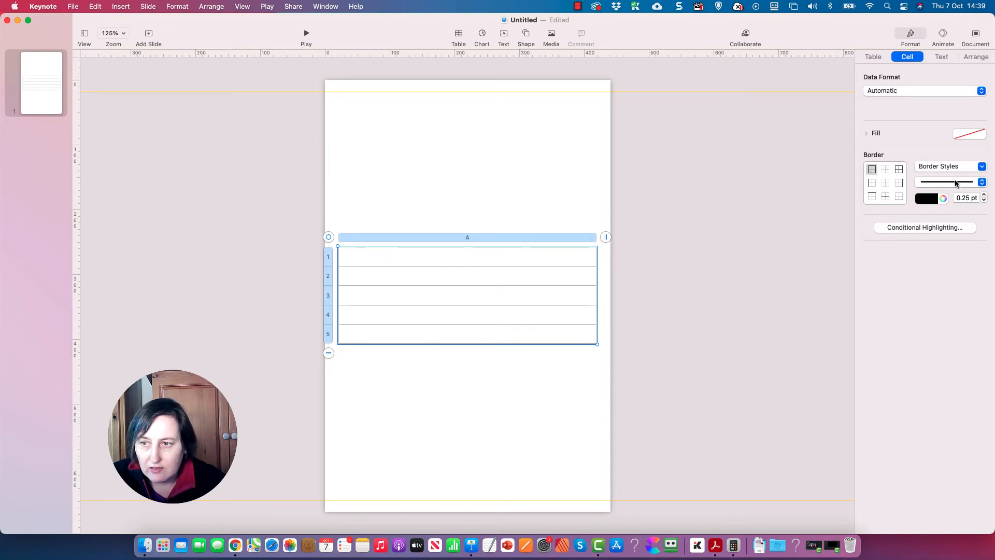
click(982, 167)
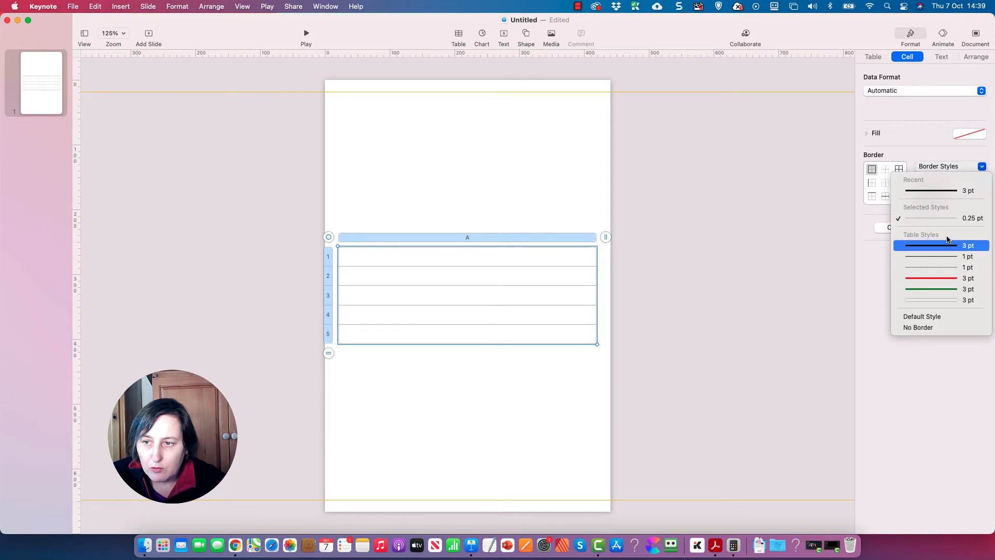
click(941, 327)
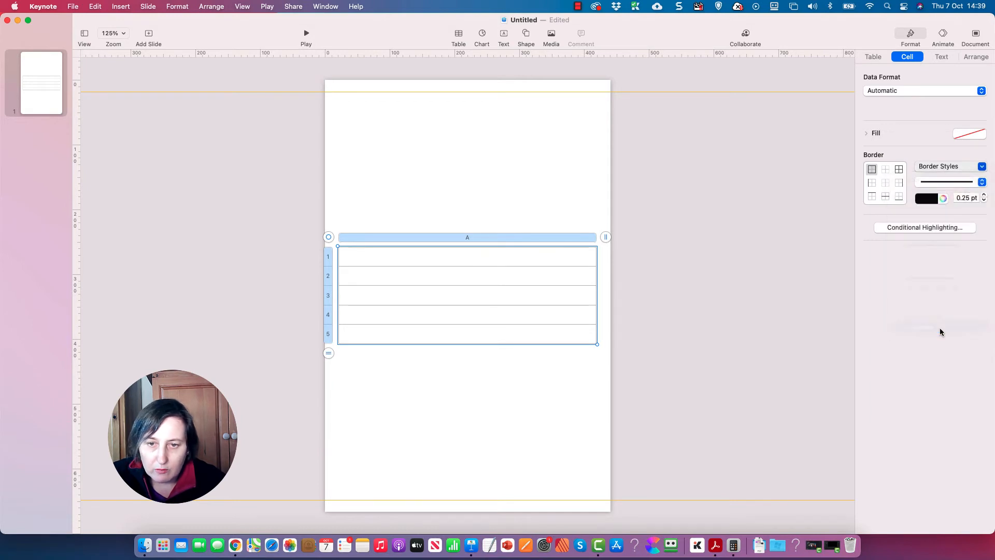
Step: Apply a black 1 pt border style around the first row's cell
click(495, 260)
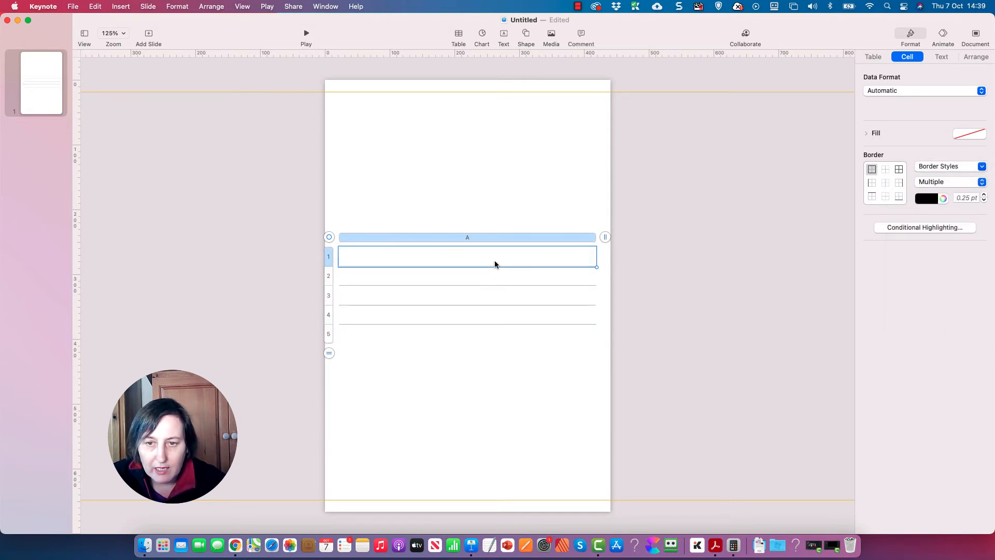
click(983, 167)
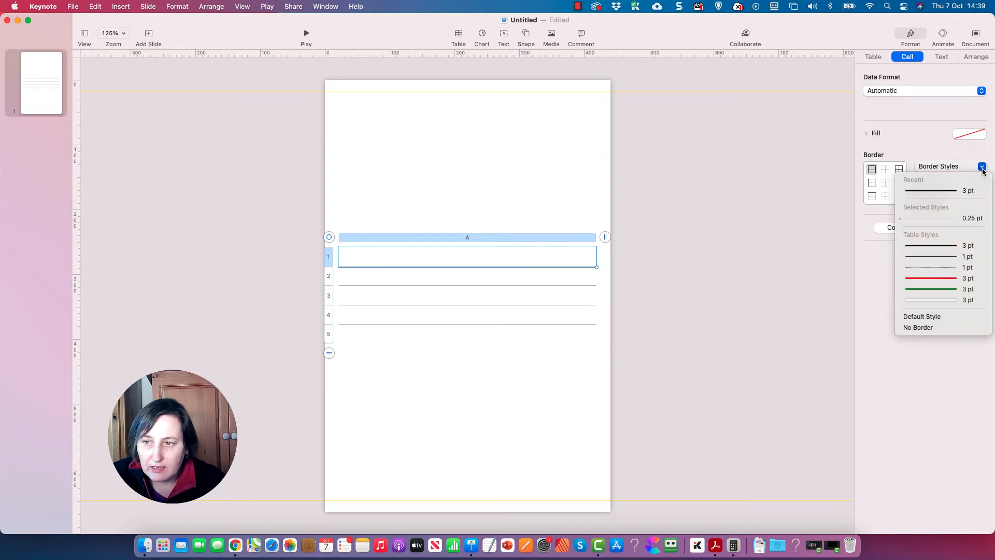
click(948, 257)
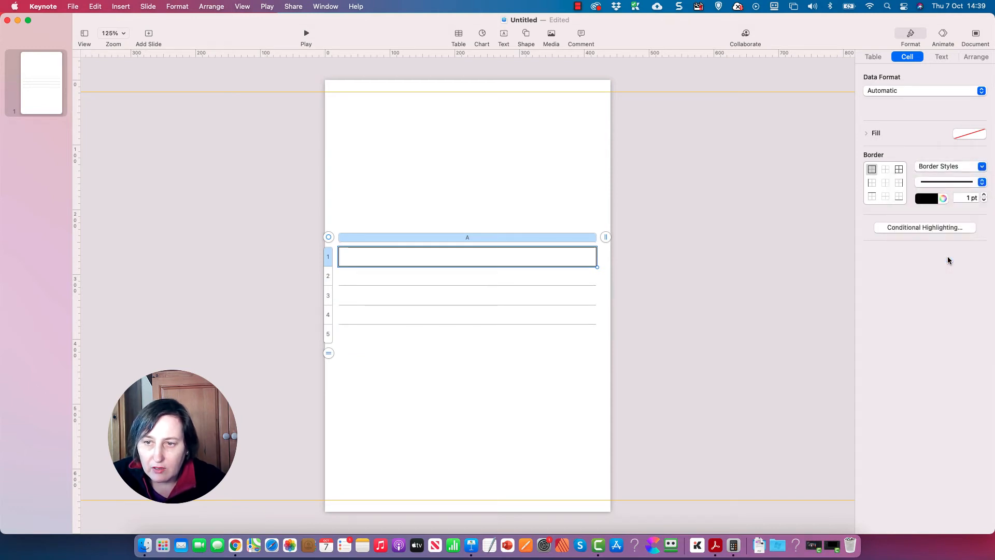
Step: Set the right and left borders of the first row's cell to No Border
click(899, 182)
click(982, 167)
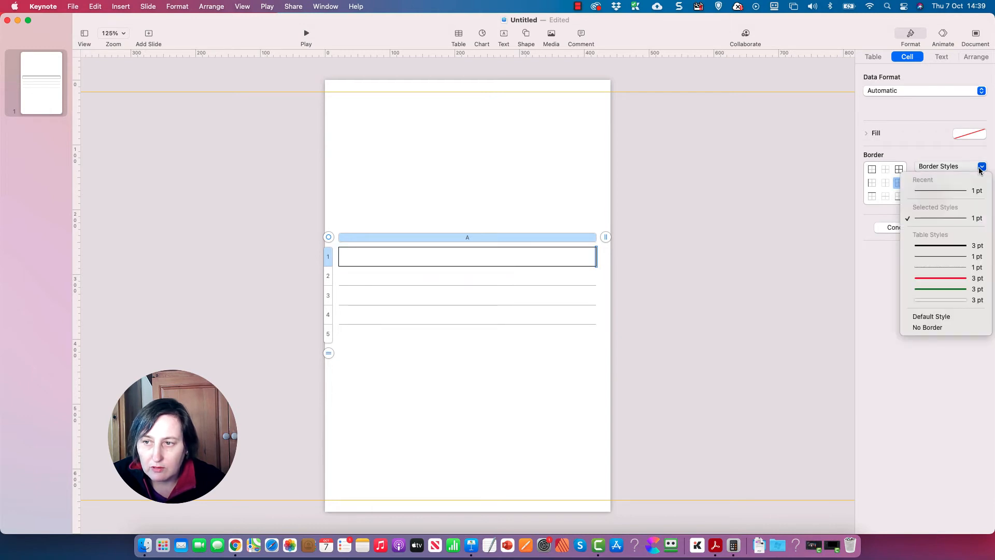
click(959, 327)
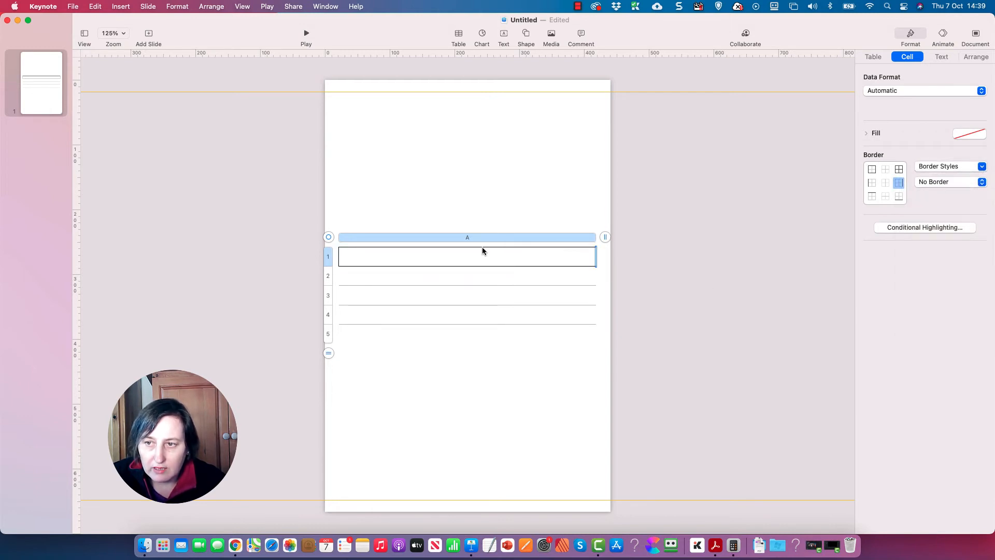
click(872, 182)
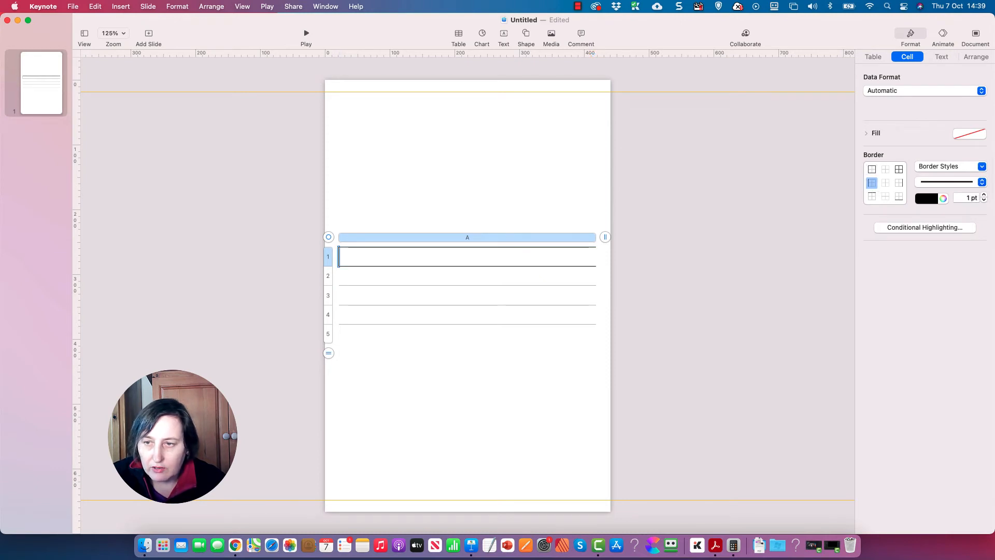
click(981, 167)
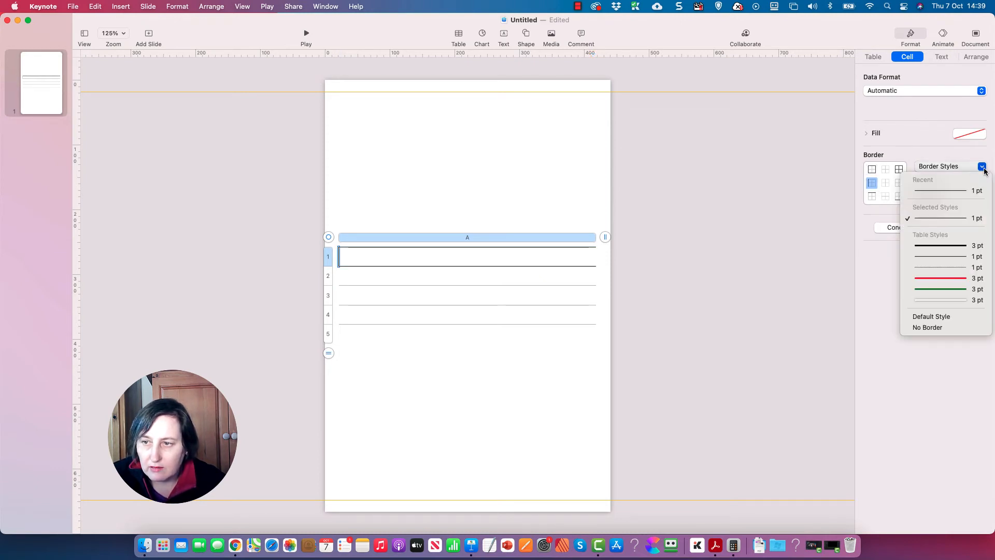
click(948, 327)
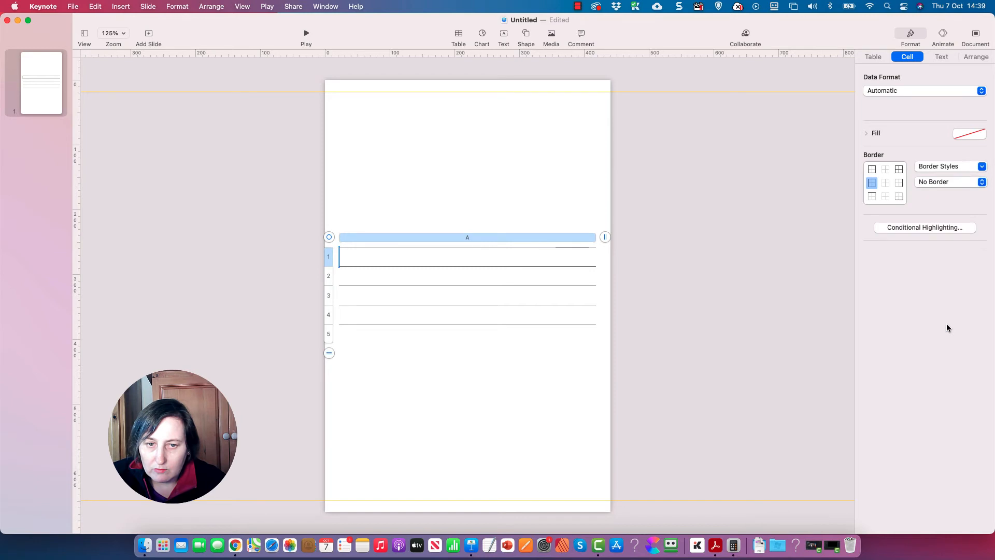
Step: Apply the 1 pt border style to only the bottom edge of the second row's cell
click(396, 277)
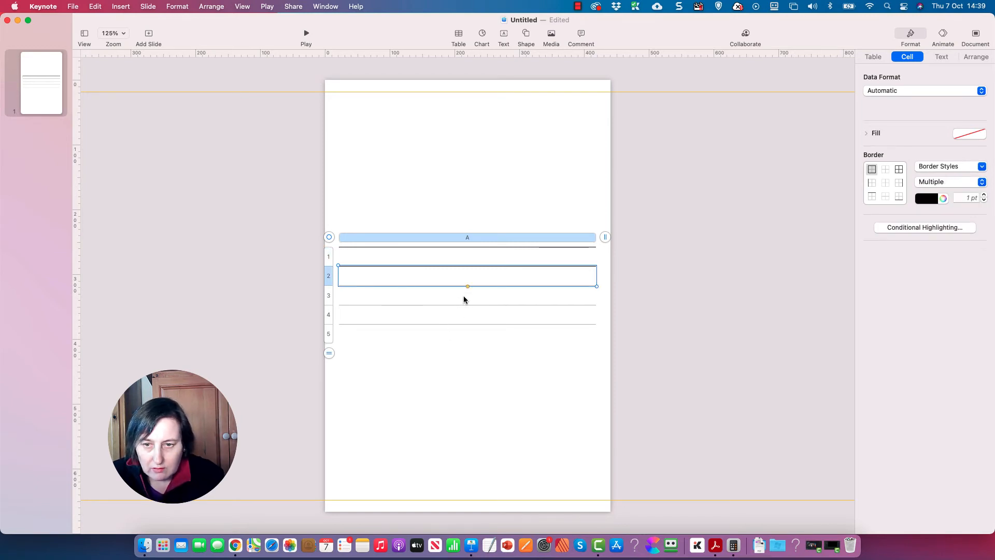
click(898, 196)
click(981, 167)
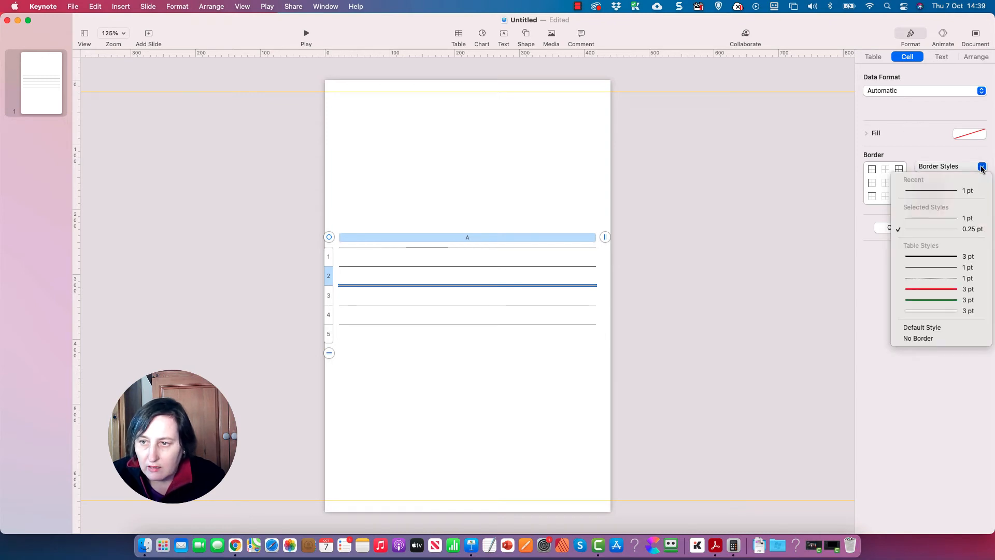
click(957, 189)
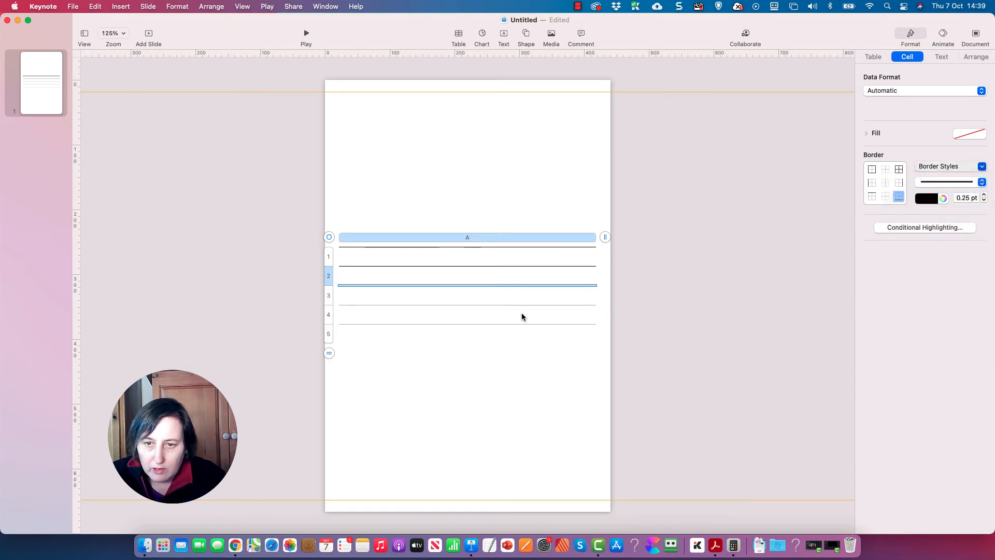
Step: Apply the 1 pt border style to only the bottom edge of the third row's cell
click(533, 299)
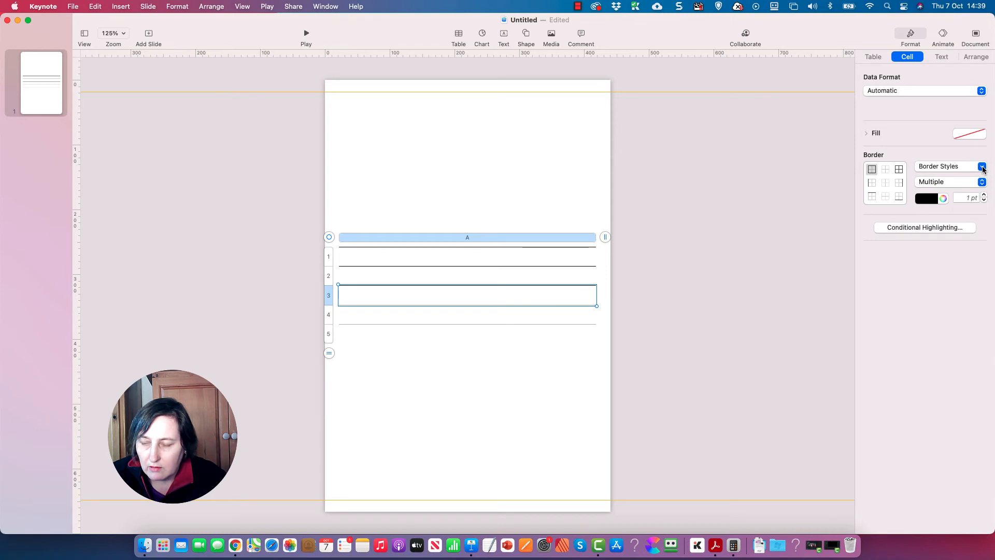
click(899, 196)
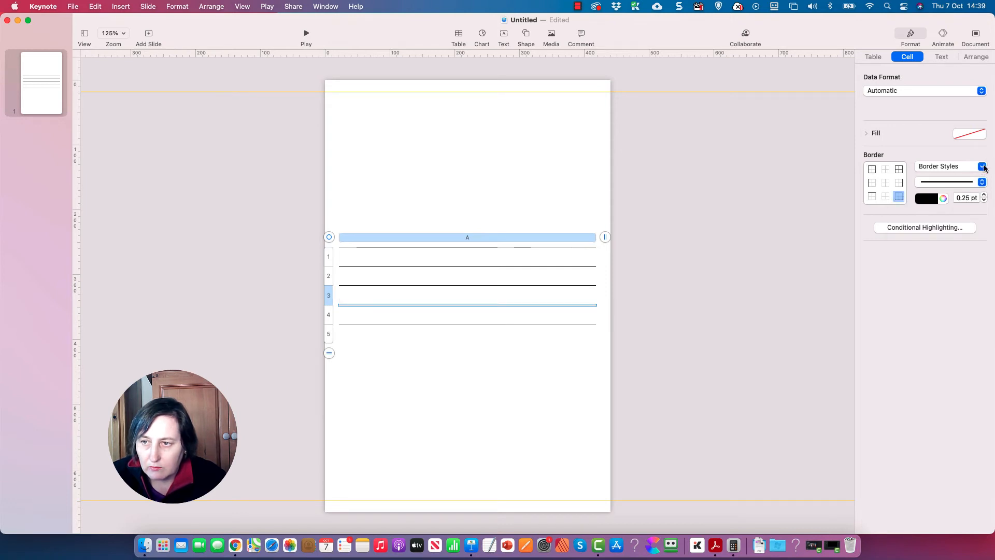
click(981, 167)
click(945, 266)
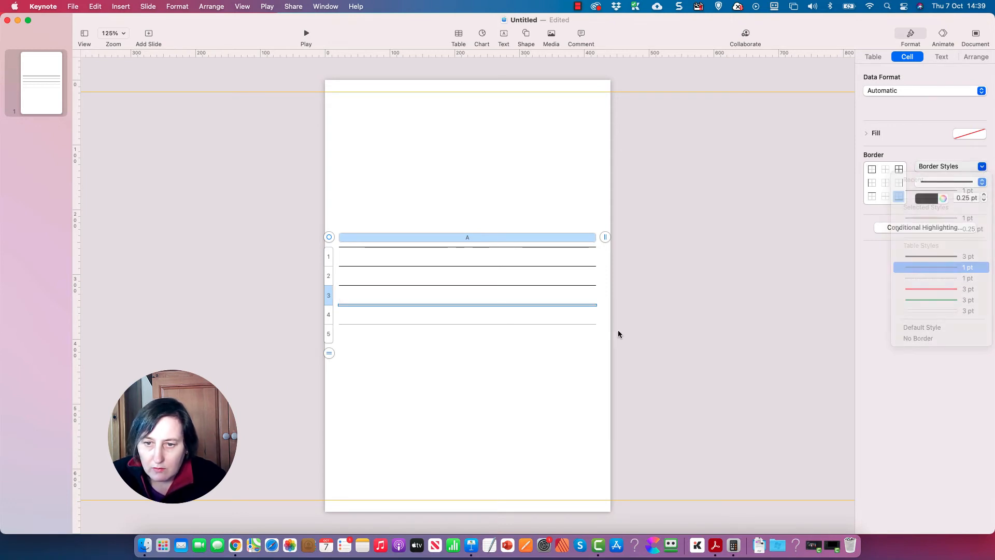
Step: Try to apply the 1 pt border style to the fourth row's cell using its full outline
click(582, 320)
click(980, 167)
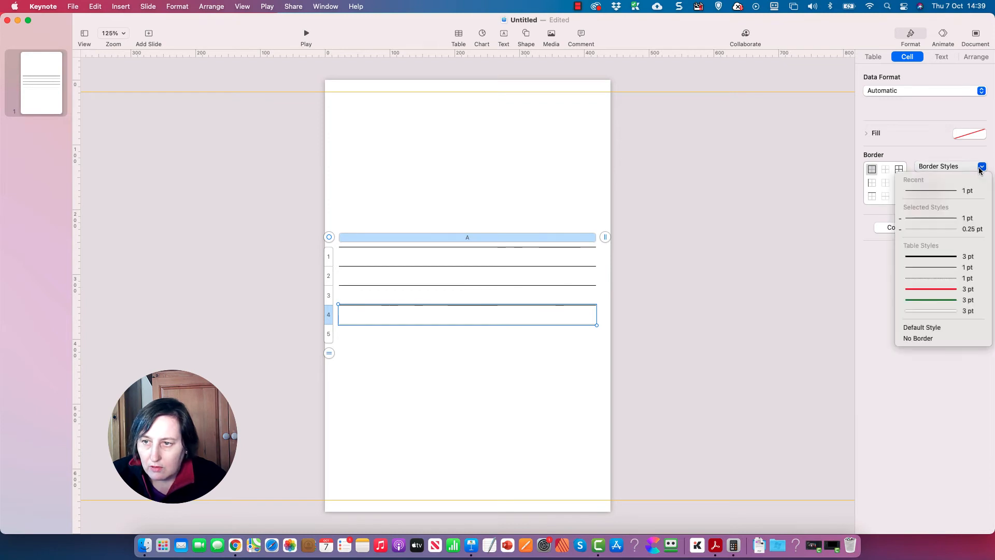
click(951, 218)
click(590, 354)
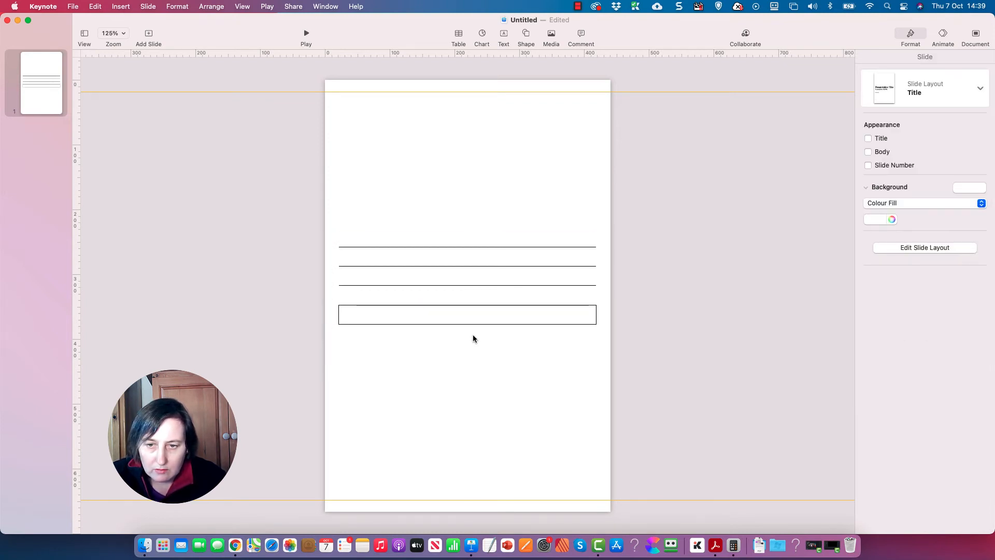
Step: Apply the 1 pt border style to only the bottom edge of the fourth row's cell
click(529, 311)
click(528, 317)
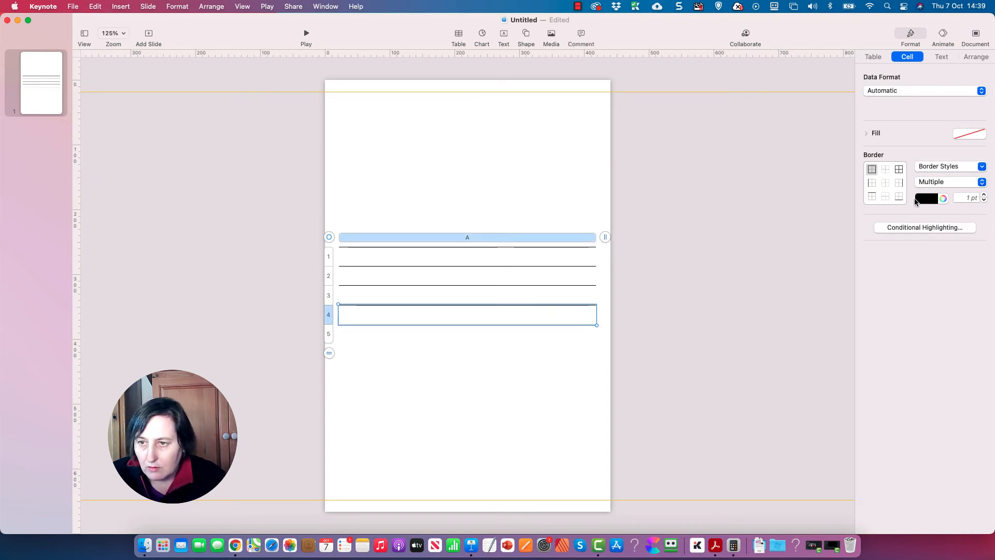
click(899, 197)
click(982, 167)
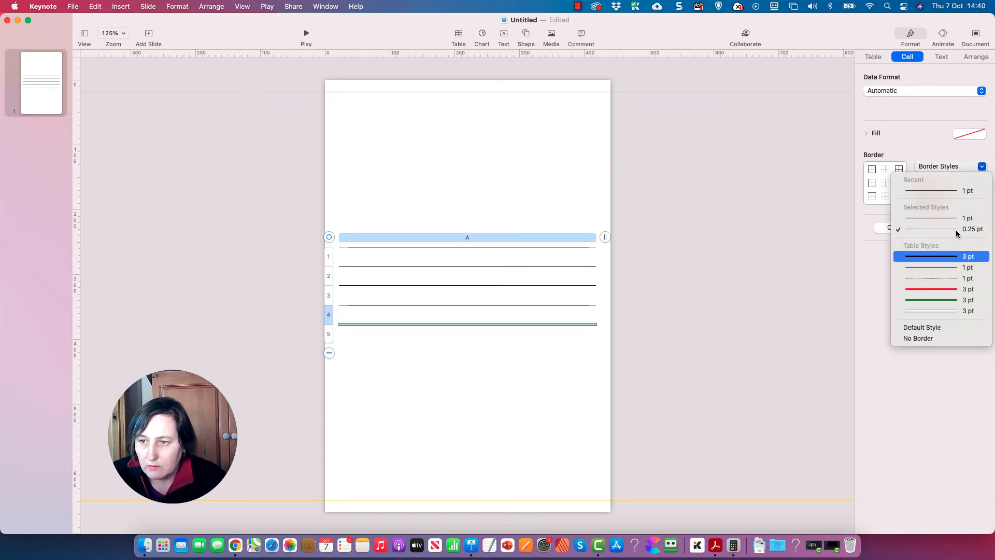
click(961, 218)
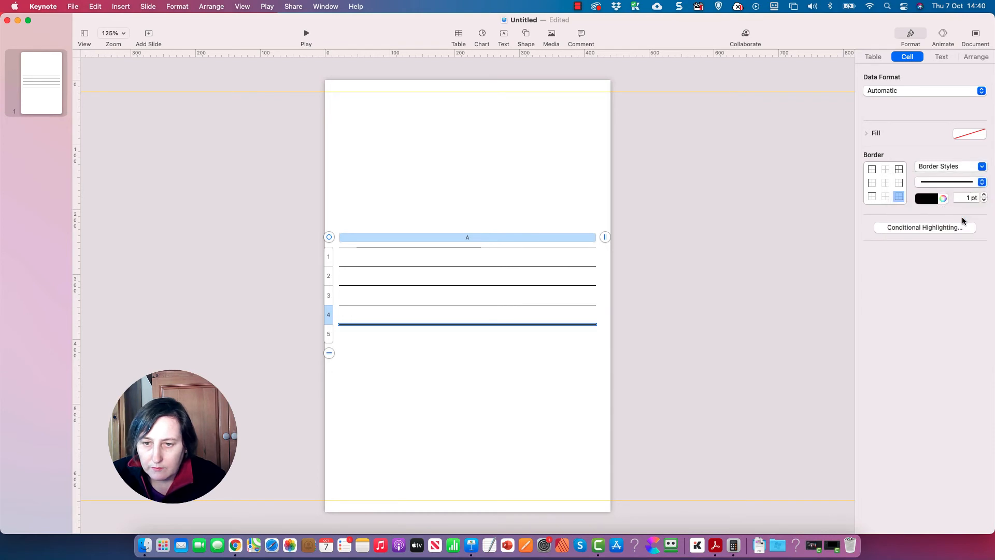
Step: Give the fifth row's cell a solid bottom border 1 pt thick and deselect the table
click(481, 337)
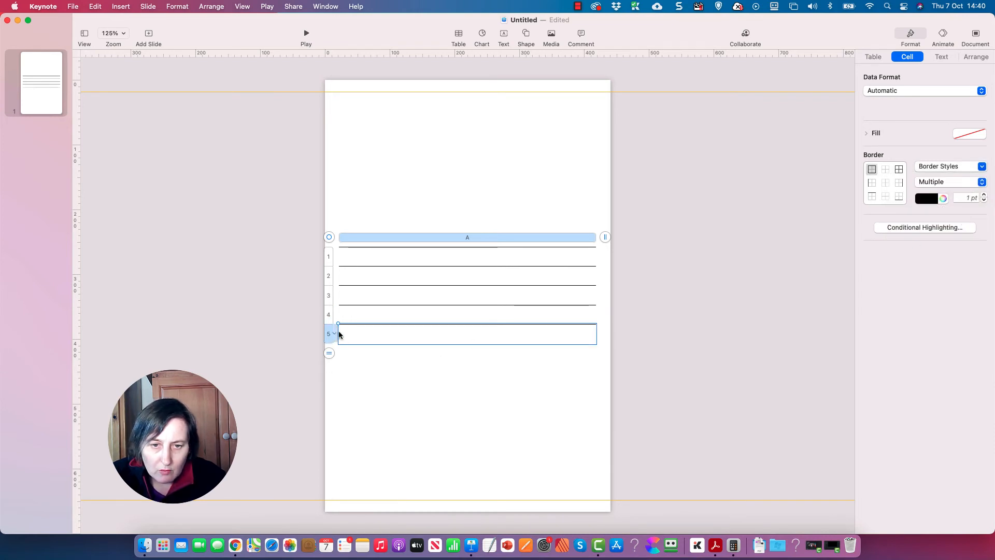
click(364, 311)
click(371, 336)
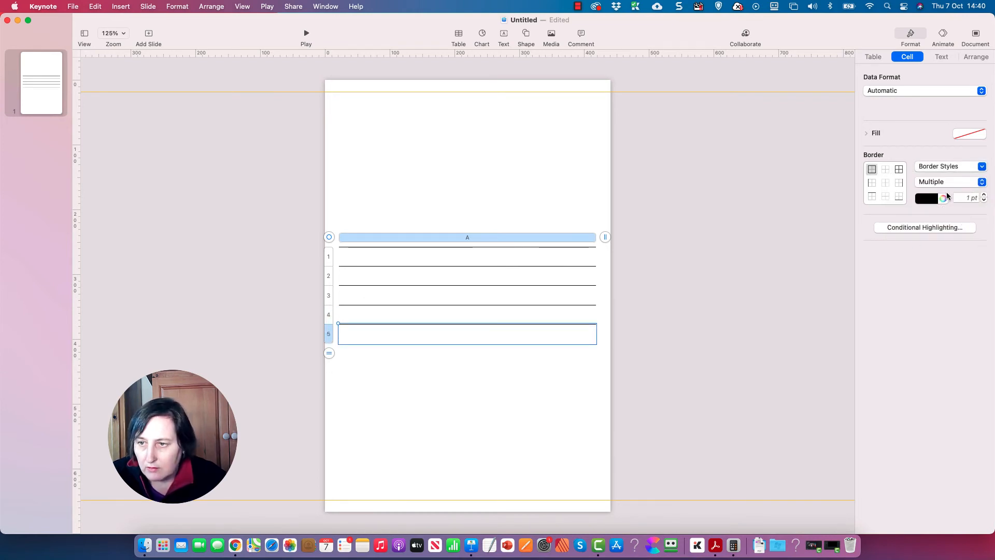
click(901, 197)
click(980, 183)
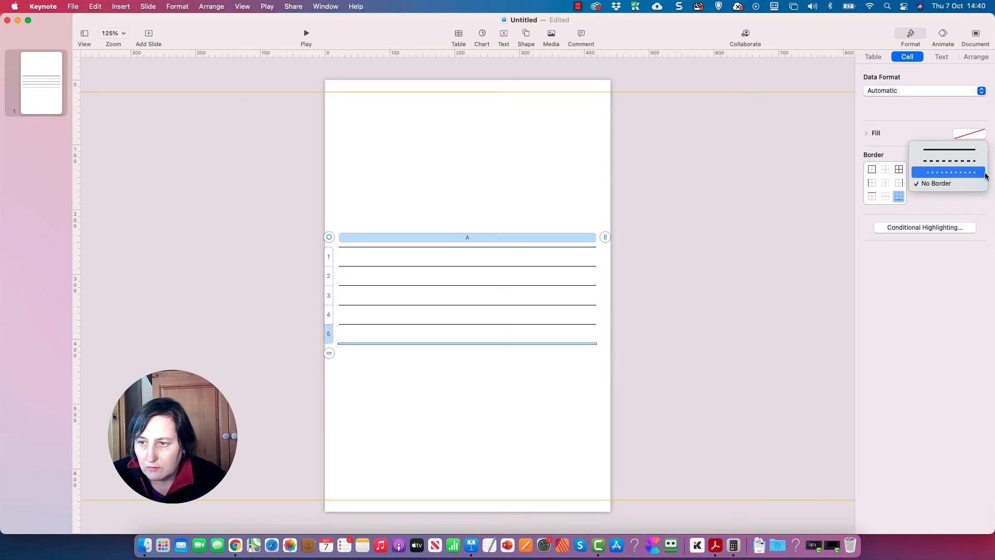
click(977, 150)
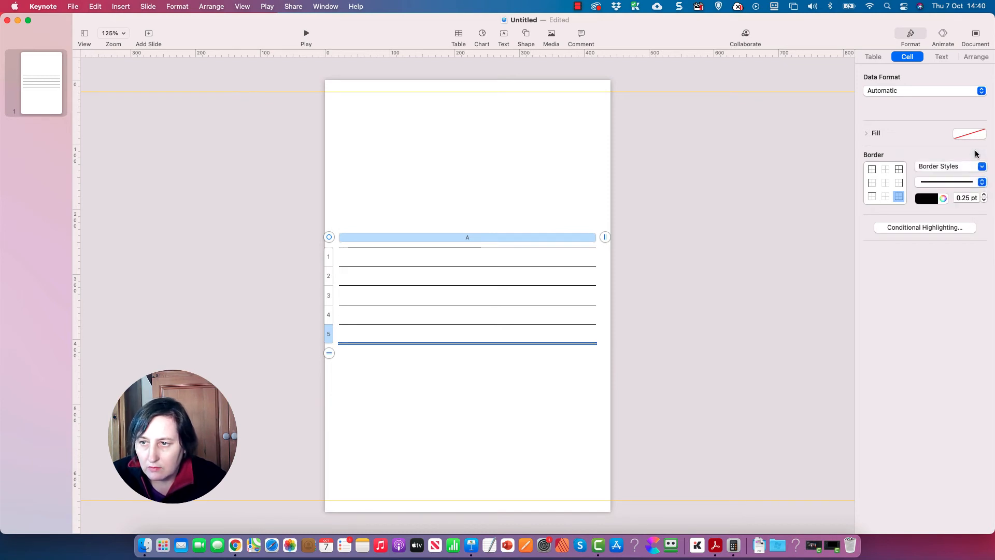
click(984, 196)
click(983, 195)
click(984, 200)
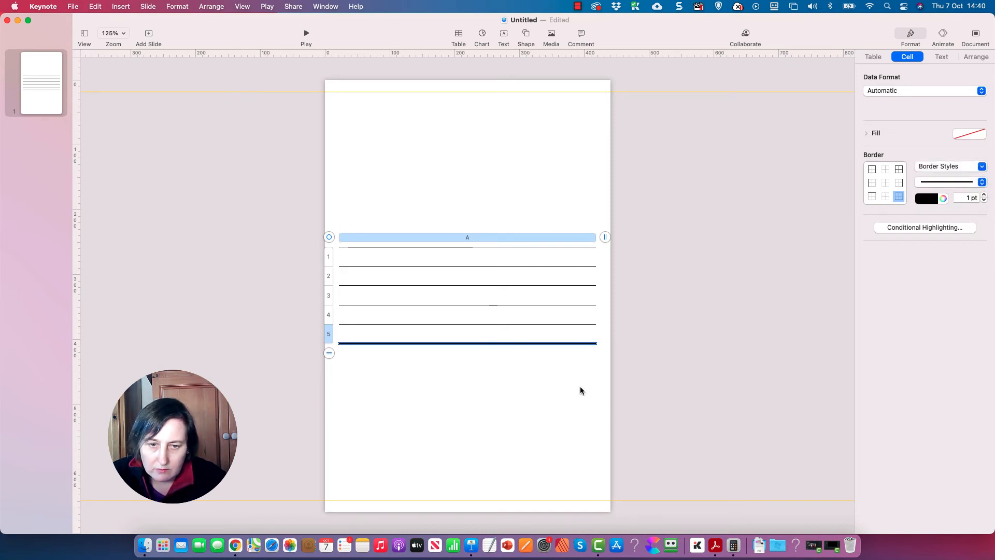
click(344, 384)
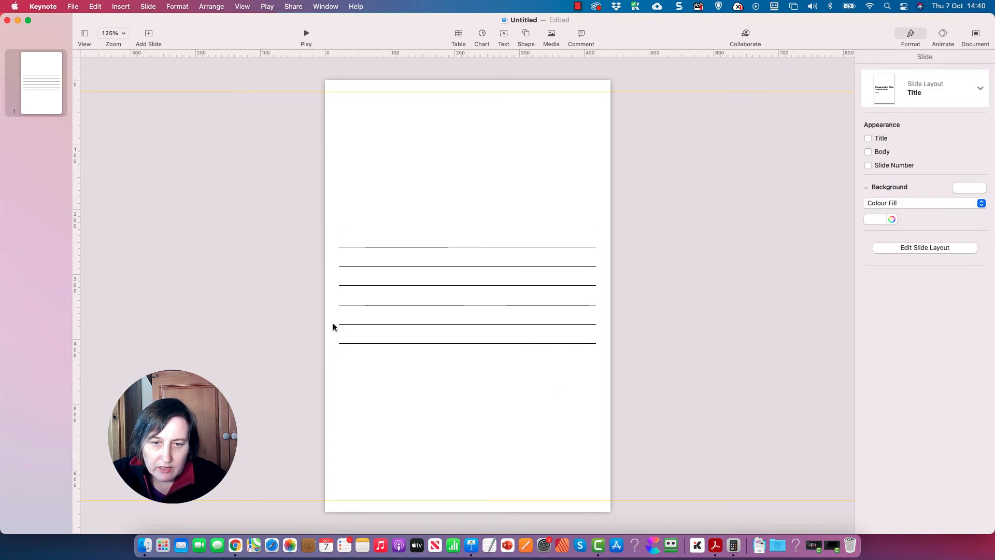
Step: Move the table up to the top margin guide and widen it to about 452 pt so it spans past both slide edges
click(359, 305)
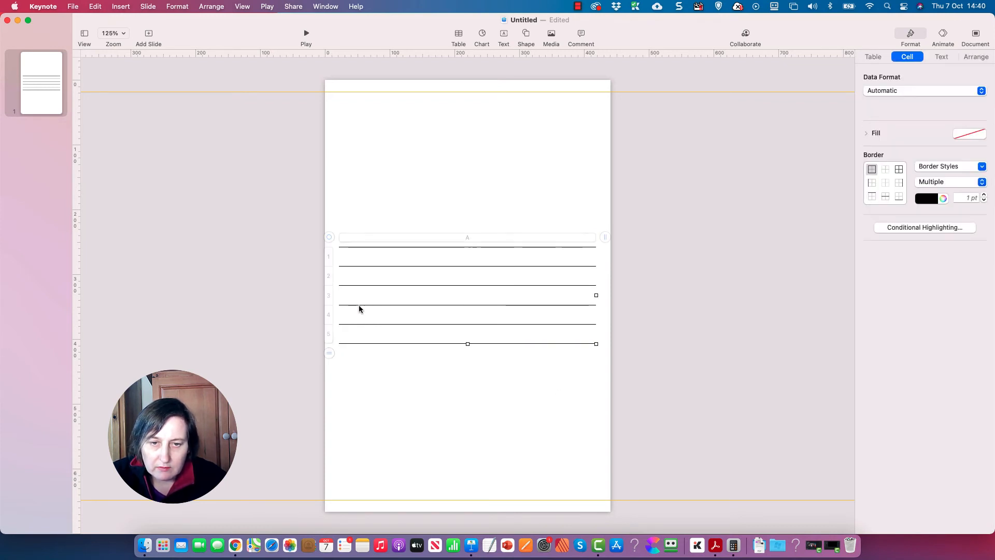
click(330, 356)
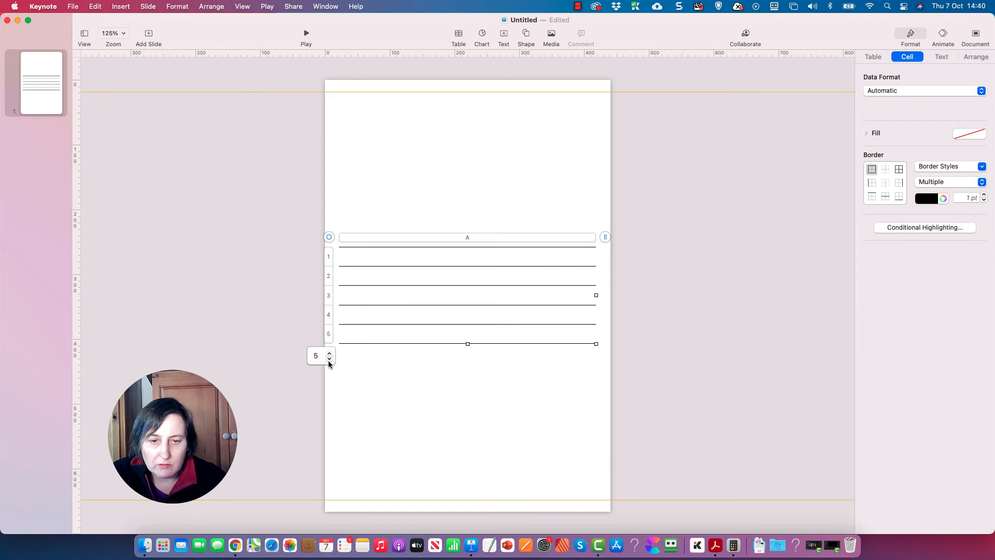
drag(423, 266, 410, 114)
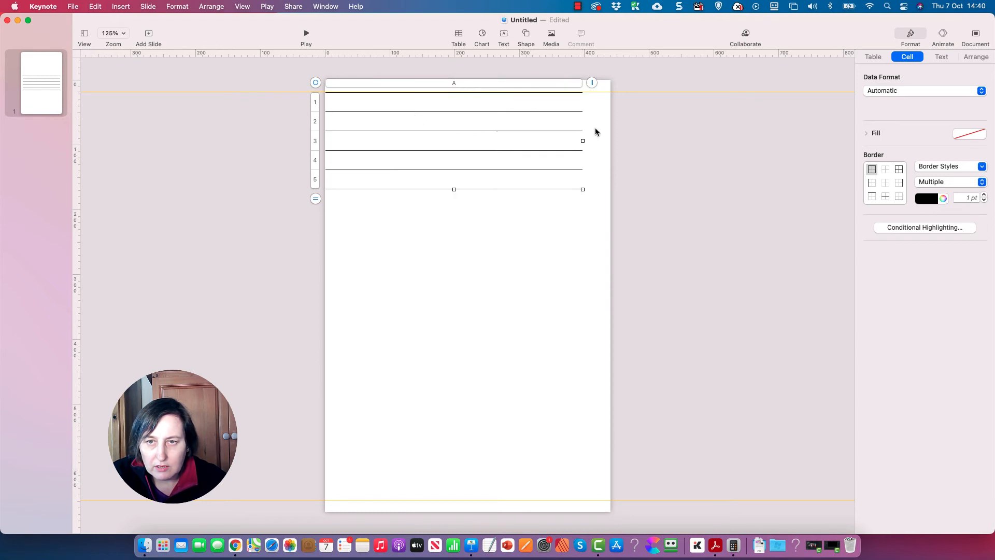
drag(582, 140, 612, 140)
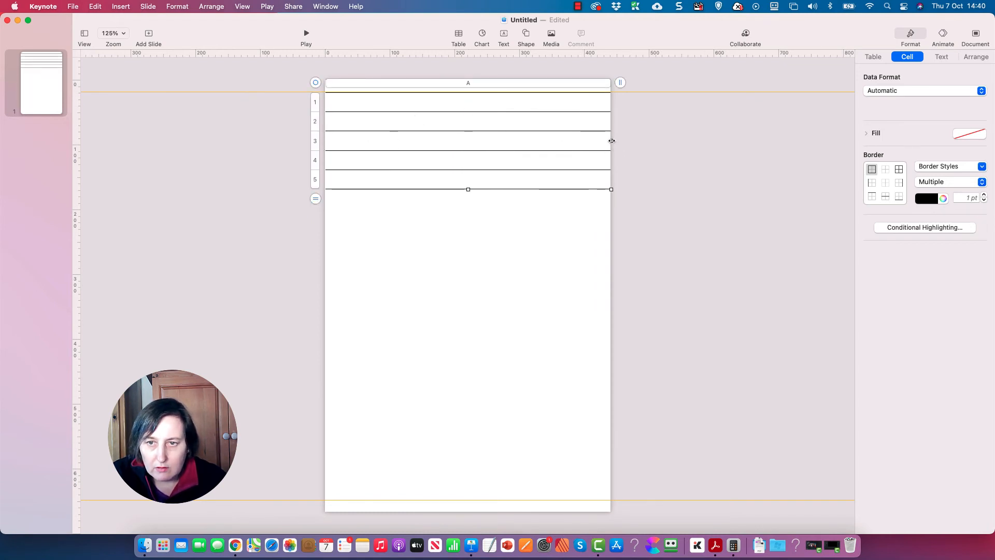
drag(547, 133, 543, 133)
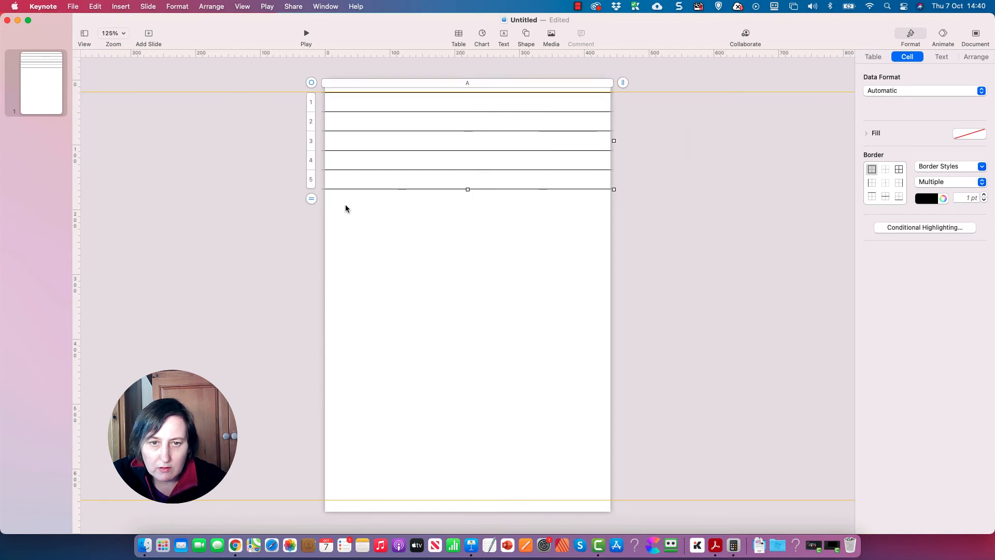
Step: Increase the table's row count to 22
click(311, 200)
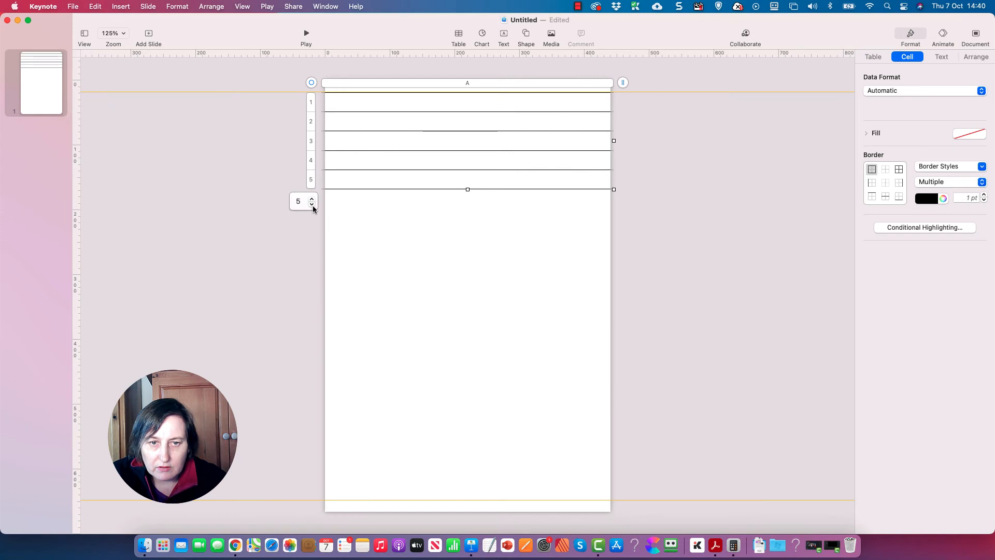
click(312, 205)
click(311, 199)
click(311, 199)
click(311, 199)
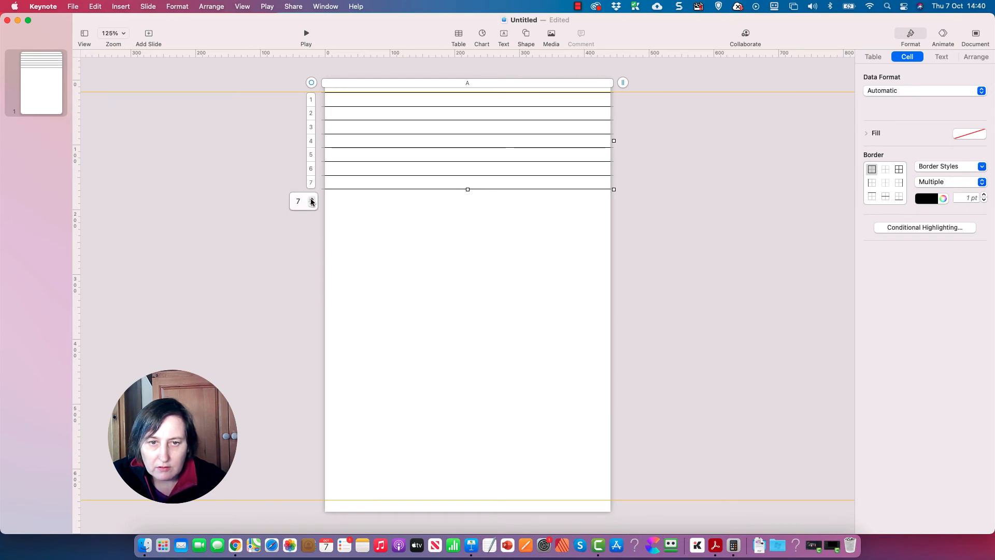
click(311, 199)
click(311, 200)
click(312, 199)
click(311, 200)
click(311, 199)
click(312, 200)
click(312, 199)
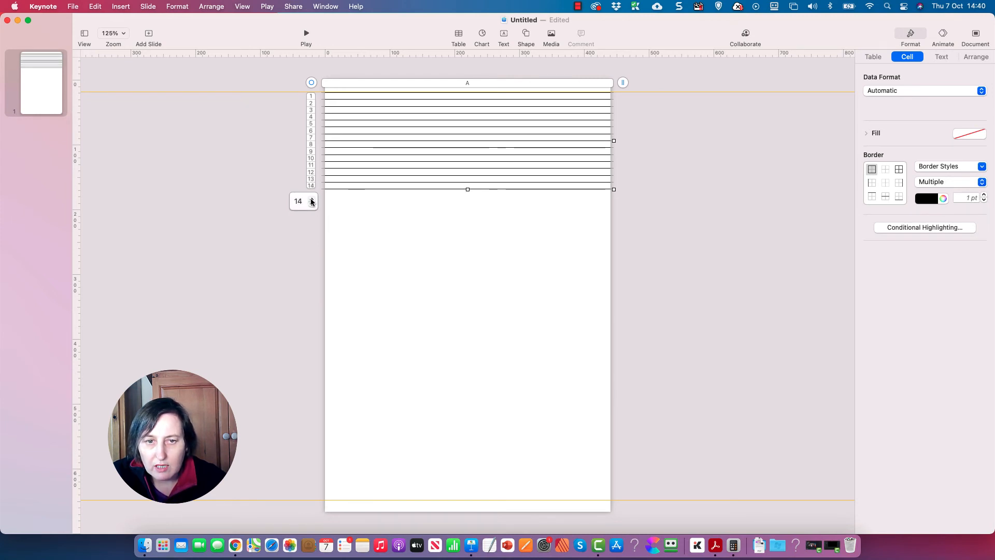
click(311, 200)
click(312, 199)
click(312, 199)
click(312, 199)
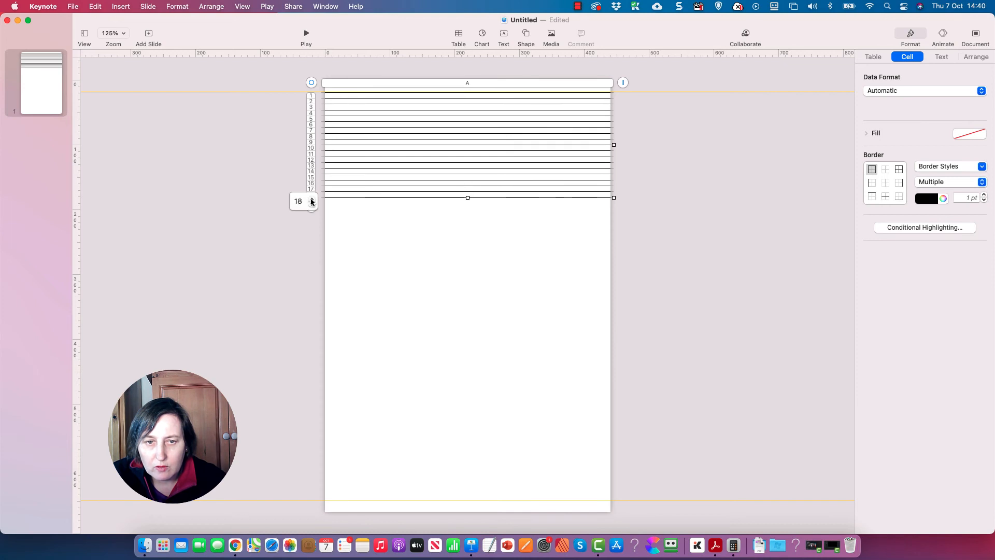
click(312, 200)
click(311, 200)
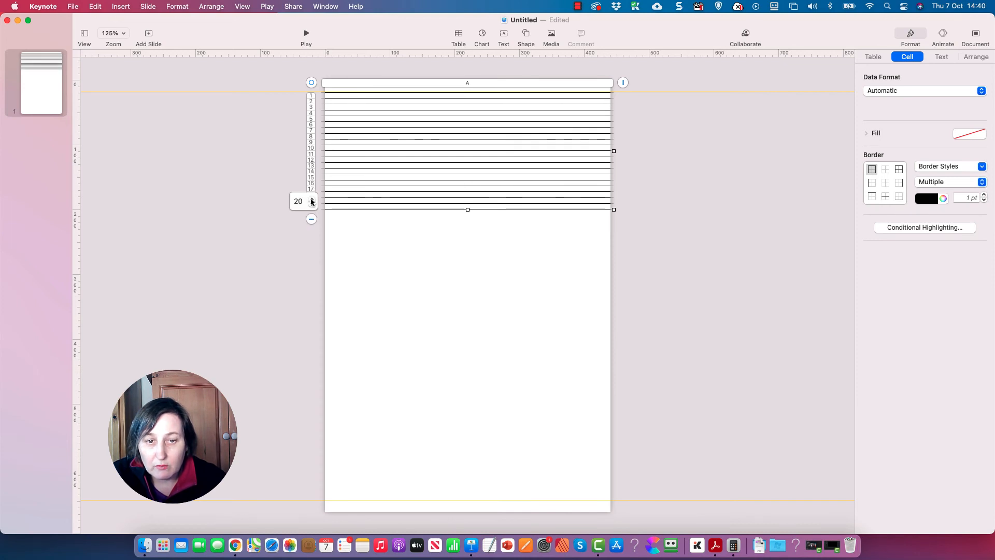
click(311, 200)
click(312, 199)
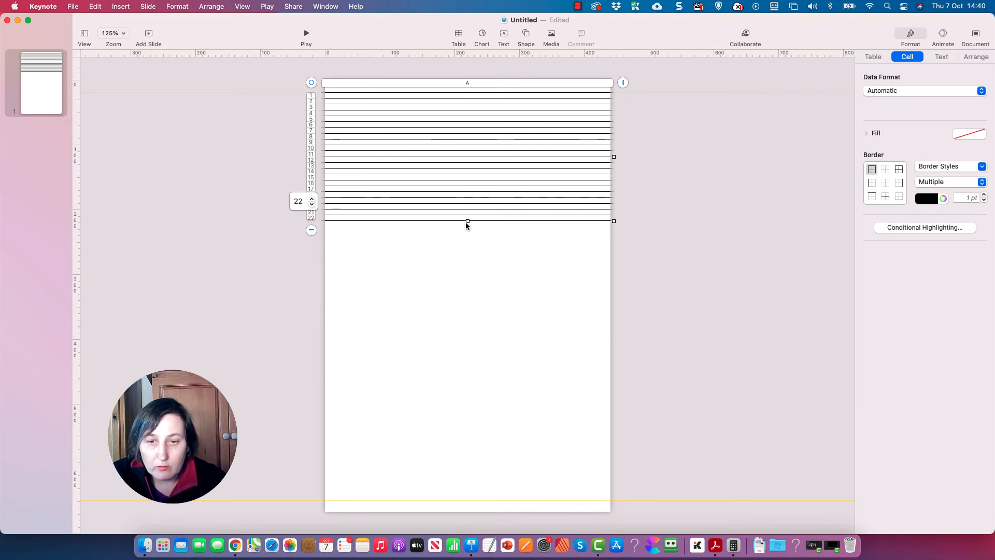
Step: Stretch the table down to the bottom margin guide so its rows are about 28 pt high
drag(468, 220, 467, 500)
click(874, 58)
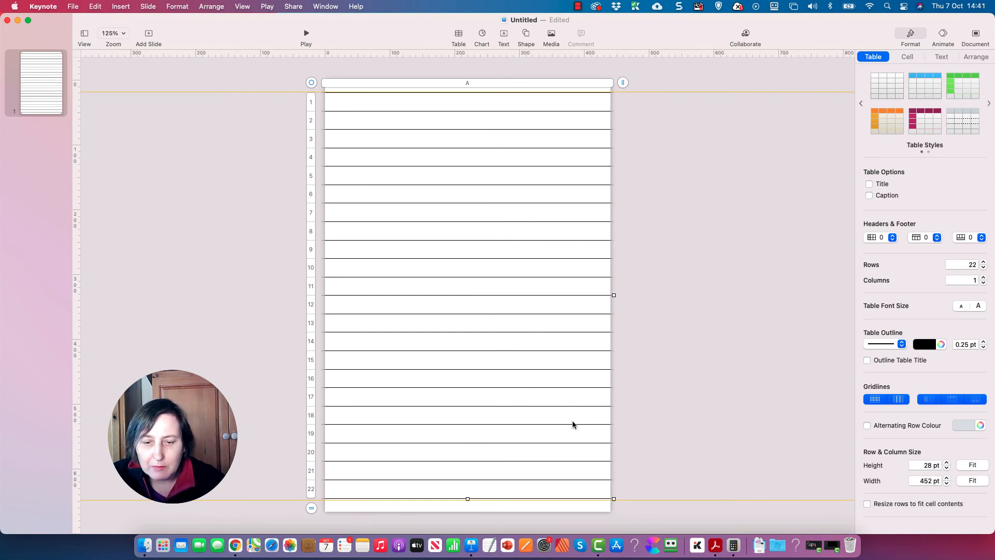
drag(469, 500, 469, 492)
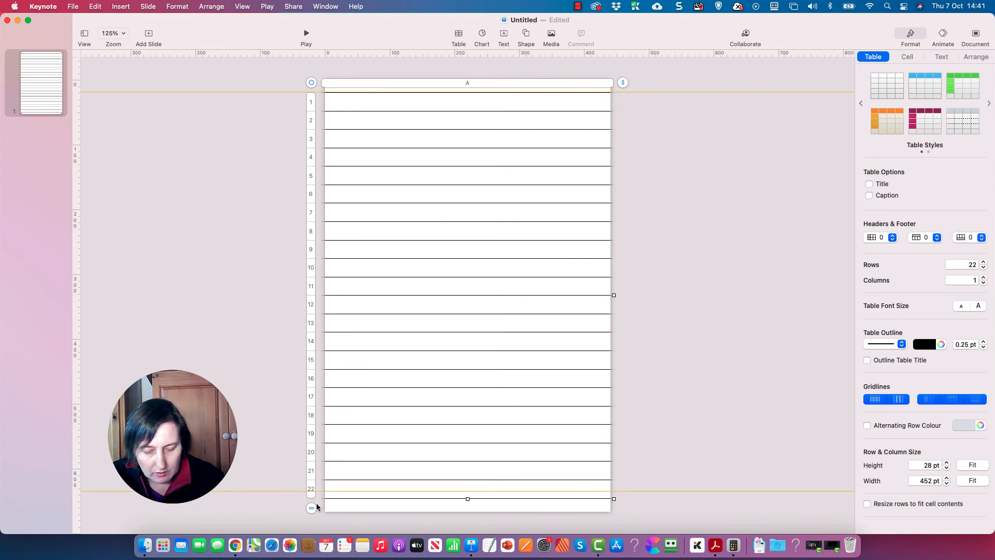
Step: Increase the table's row count to 26 within the margin guides and deselect the table
click(309, 509)
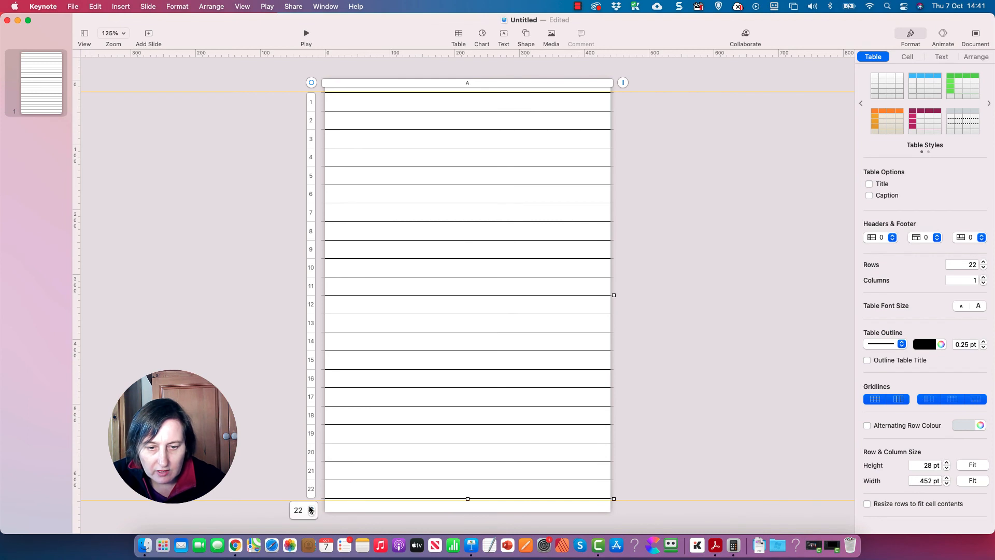
click(312, 514)
click(311, 507)
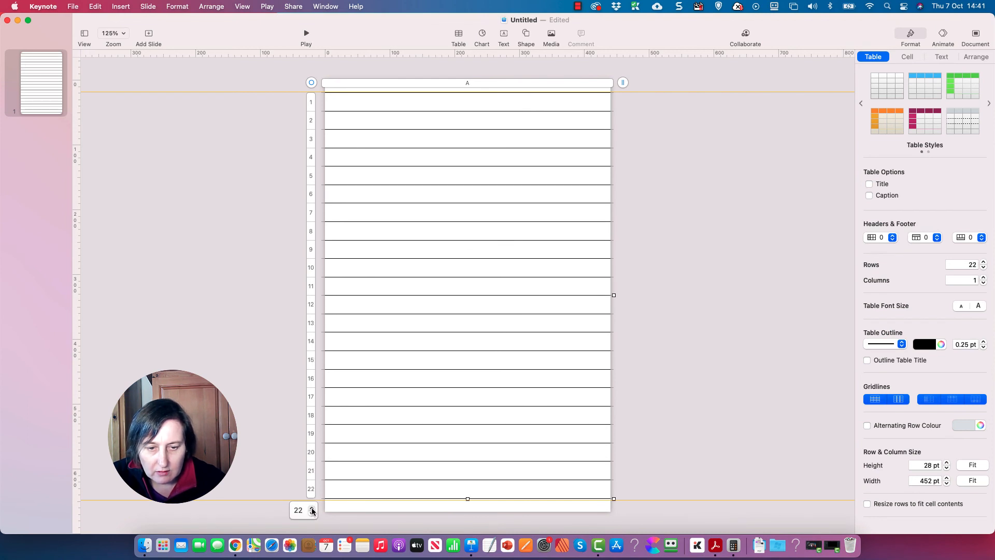
click(311, 507)
click(312, 507)
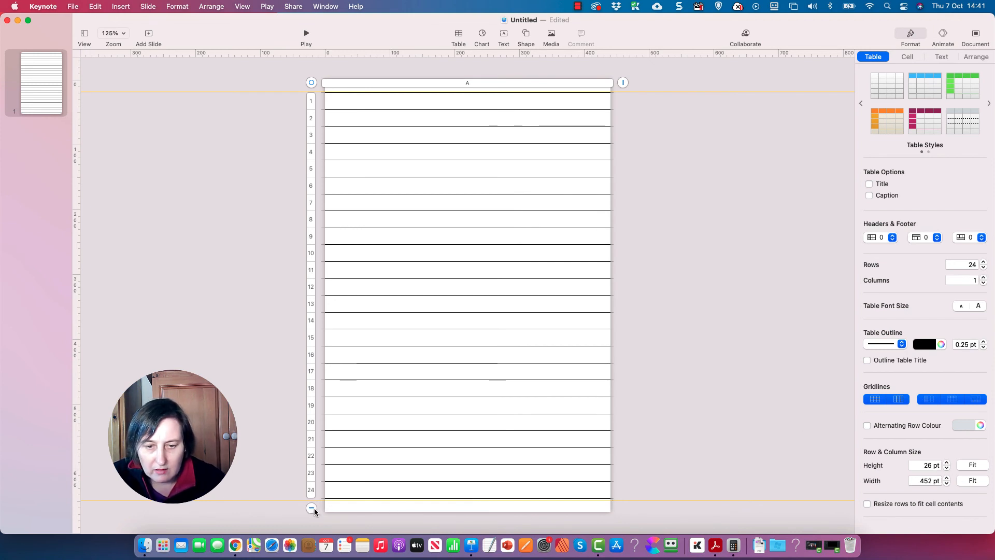
click(311, 509)
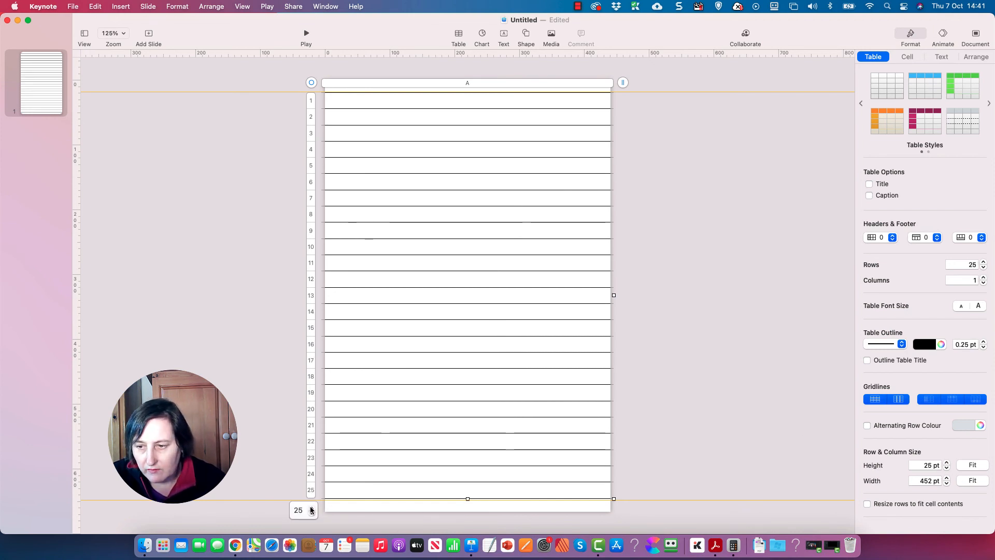
click(311, 508)
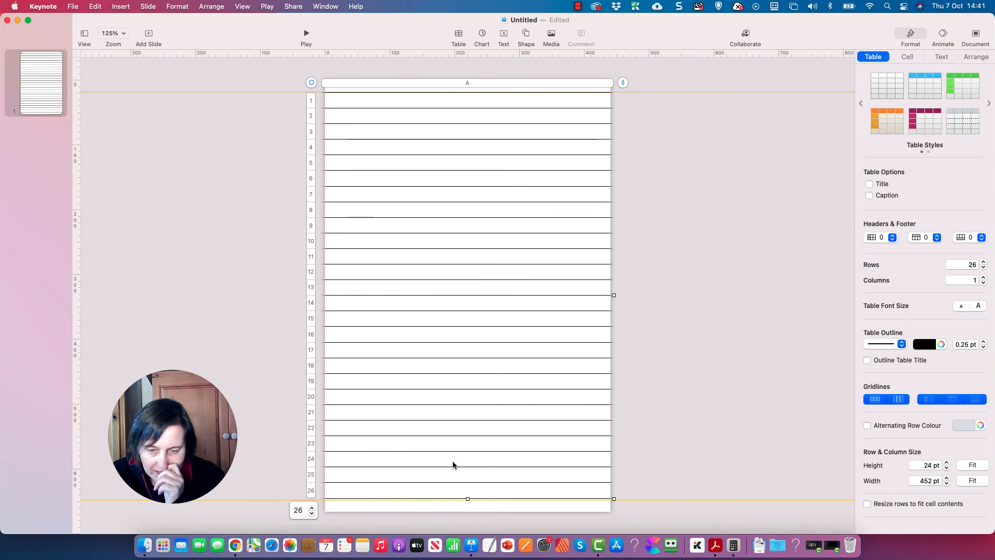
click(696, 303)
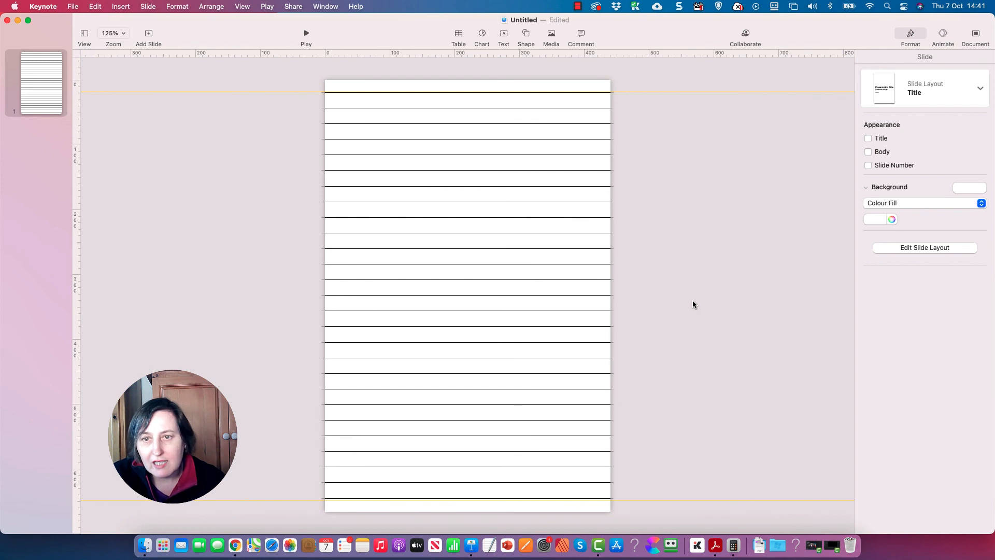
Step: Duplicate the finished lined slide repeatedly to make a set of five identical pages
click(54, 93)
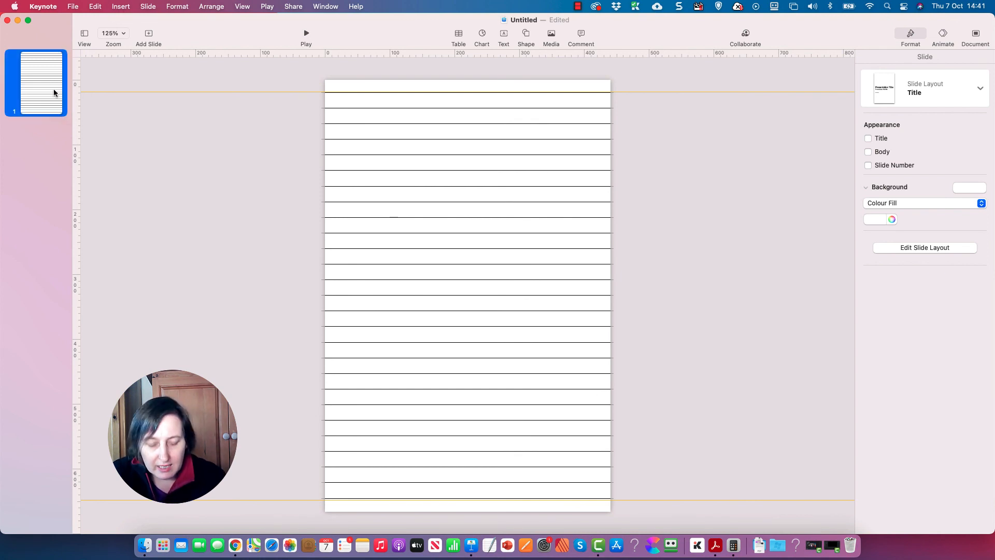
key(super+d)
key(super+d)
key(super+d)
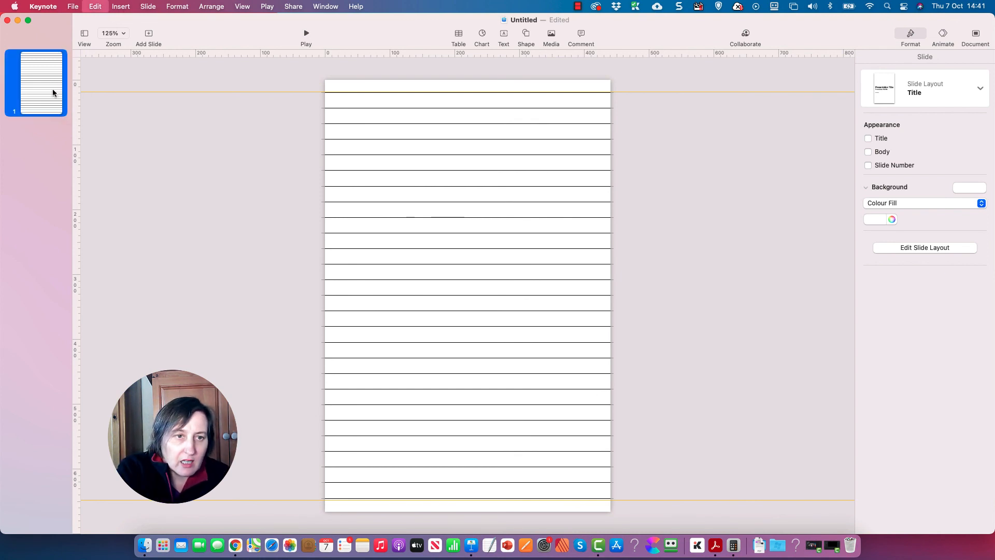
key(super+d)
key(super+d)
key(super+d)
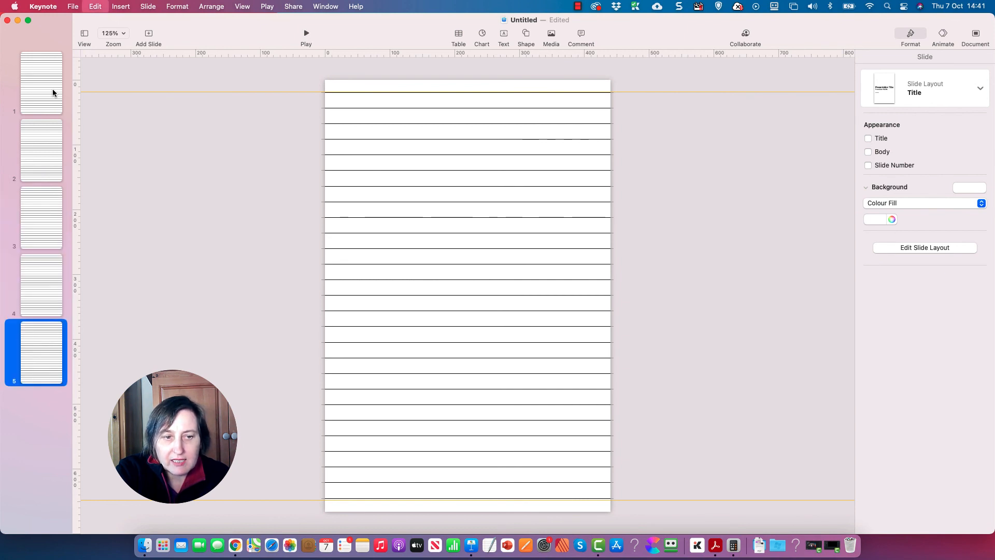